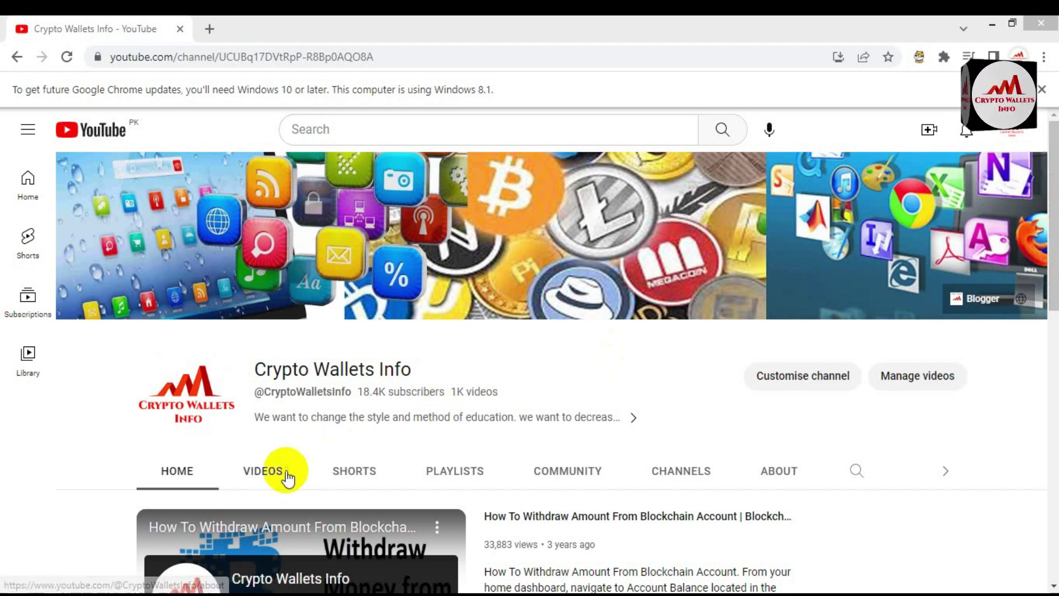
# - Open the Crypto Wallets Info channel's Videos tab and browse its latest uploads
pyautogui.click(264, 471)
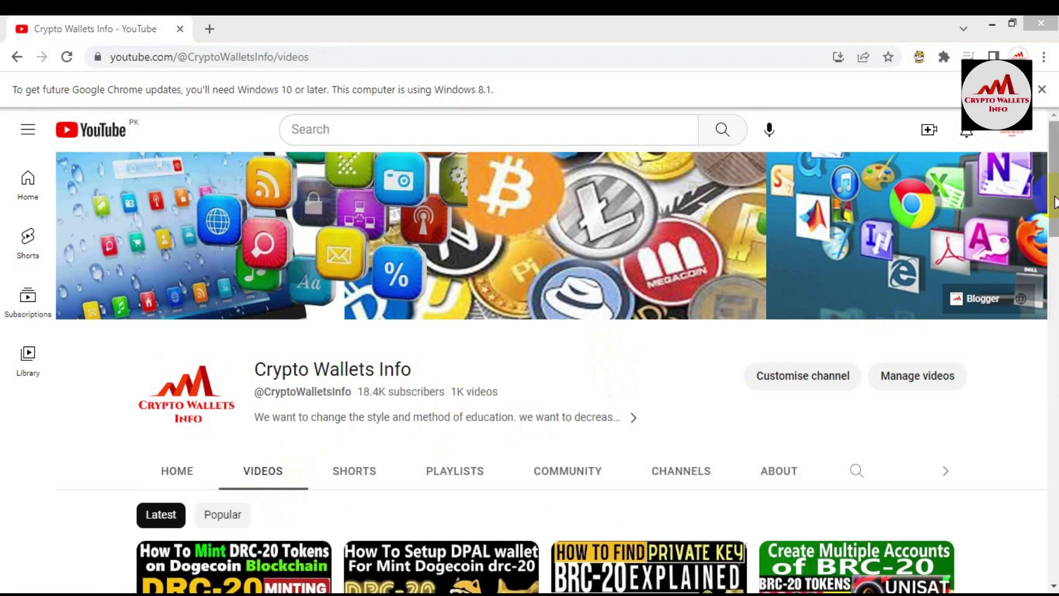
pyautogui.moveTo(1053, 201); pyautogui.dragTo(1052, 260)
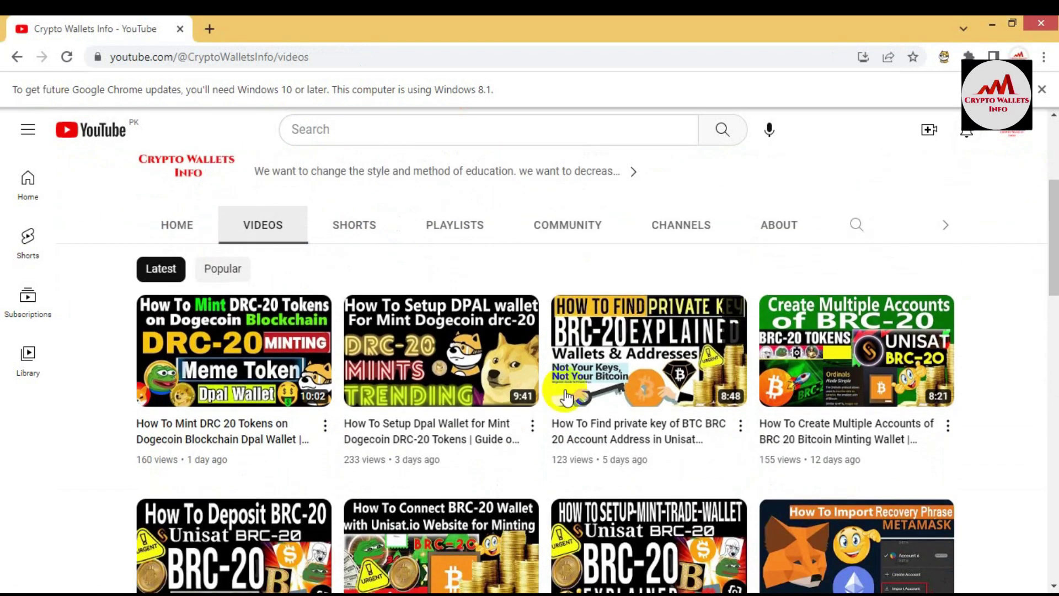
pyautogui.moveTo(488, 321)
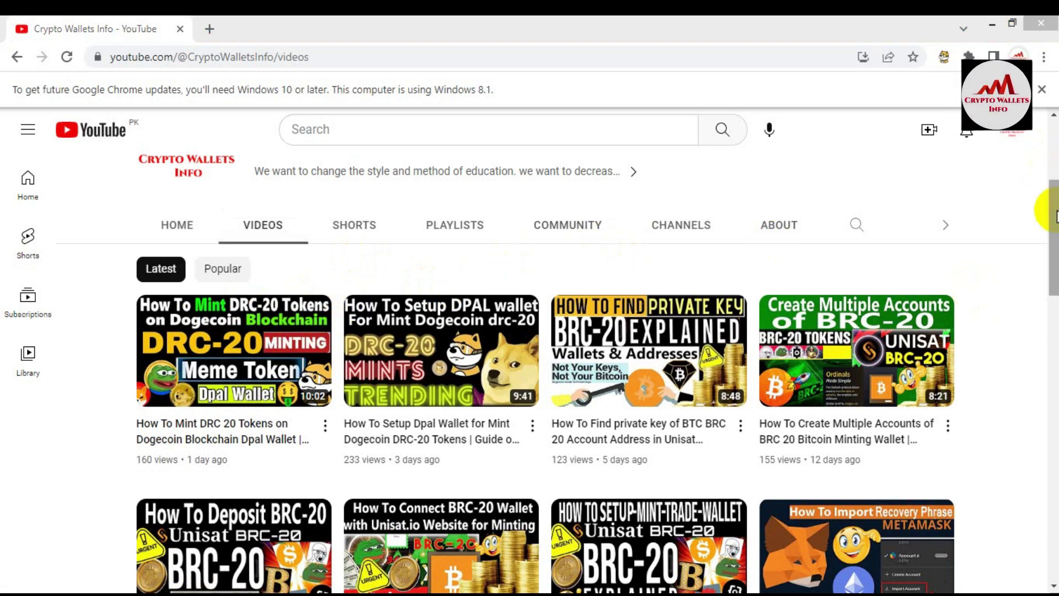
pyautogui.moveTo(1054, 212); pyautogui.dragTo(1055, 154)
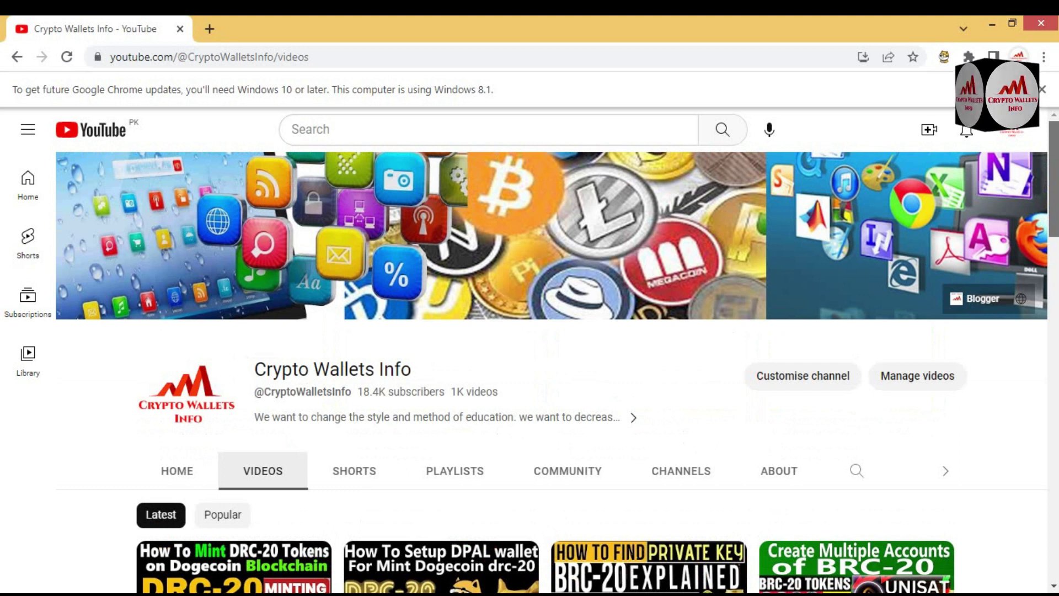
pyautogui.scroll(-6, 551, 359)
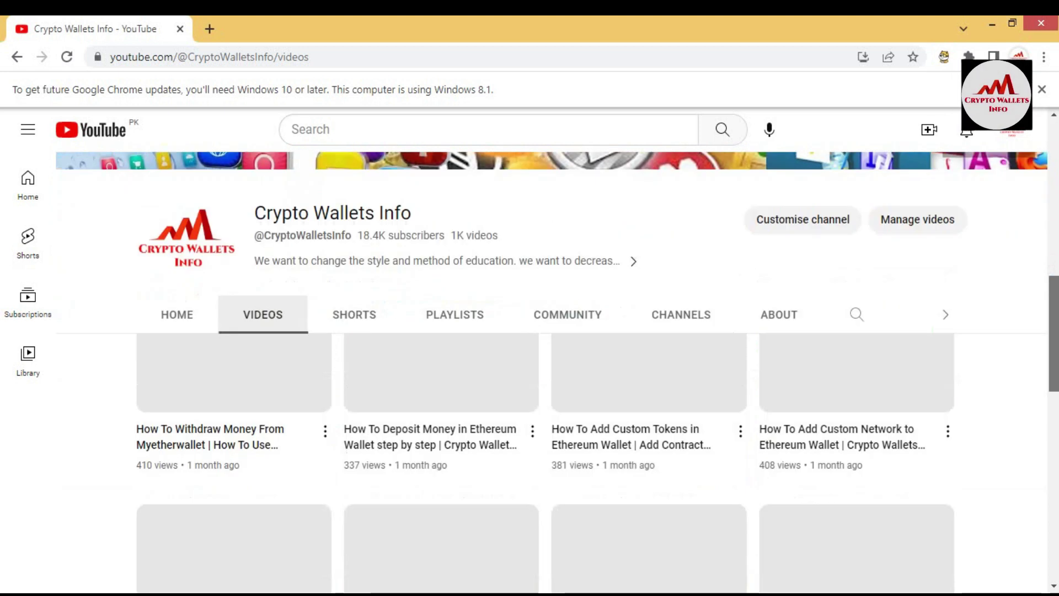
pyautogui.scroll(6, 552, 359)
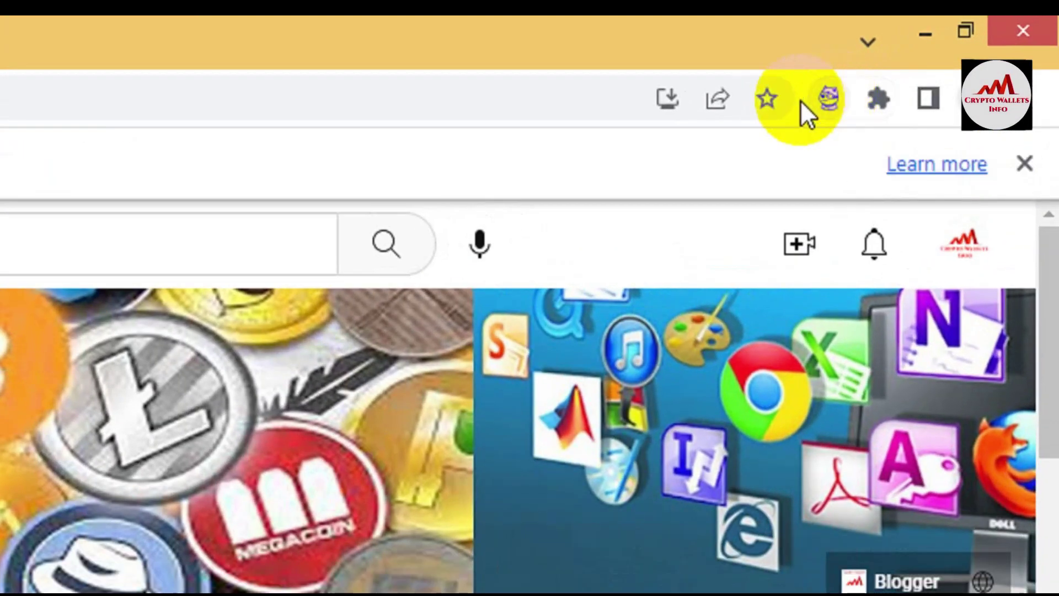
# - Unlock DPal Wallet with the account password to reveal the 25.11 Đ balance
pyautogui.click(830, 101)
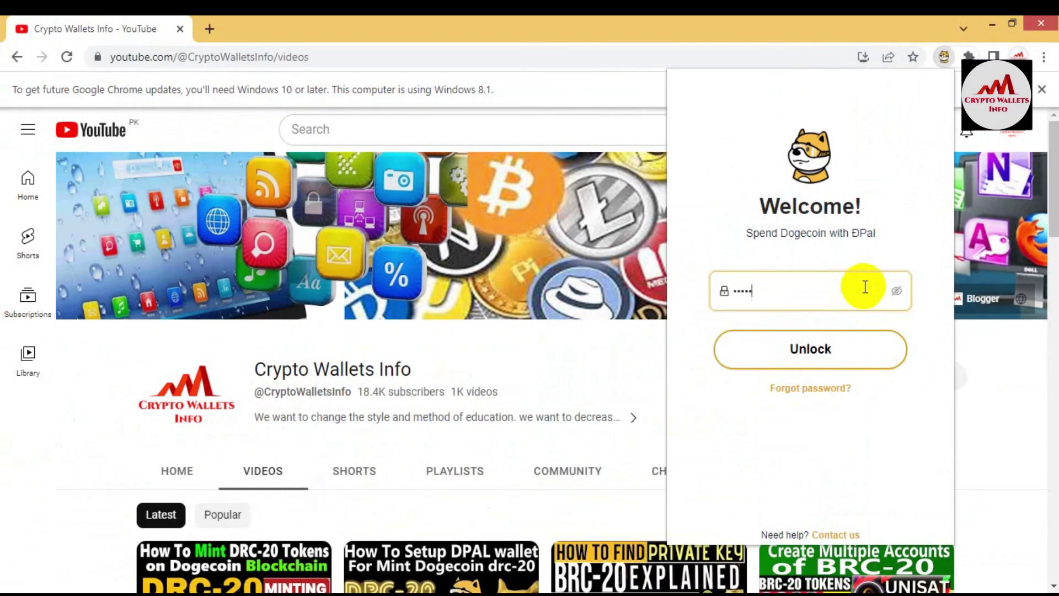
pyautogui.write('••')
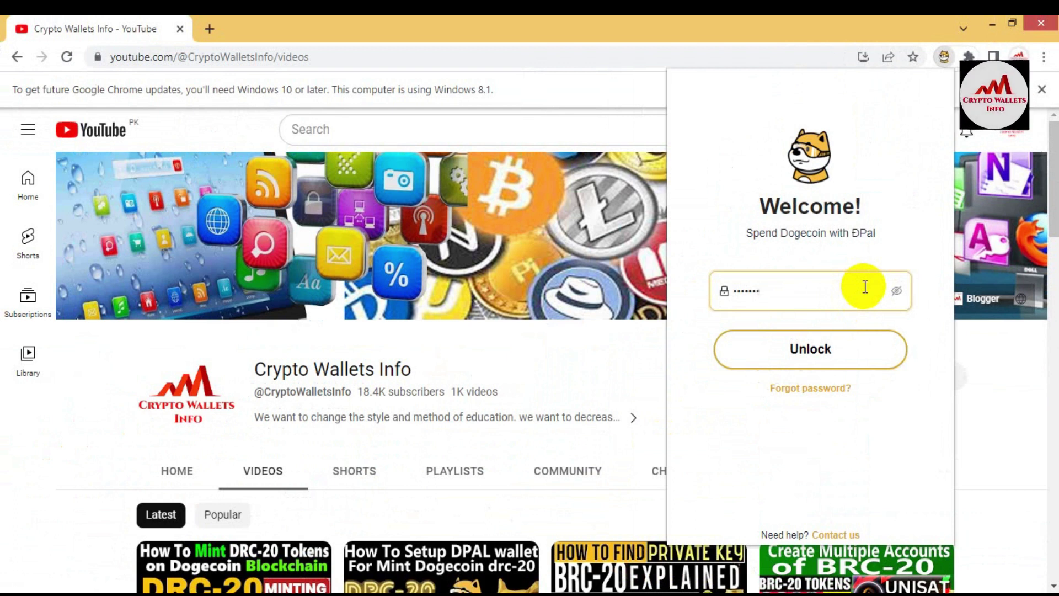
pyautogui.write('••')
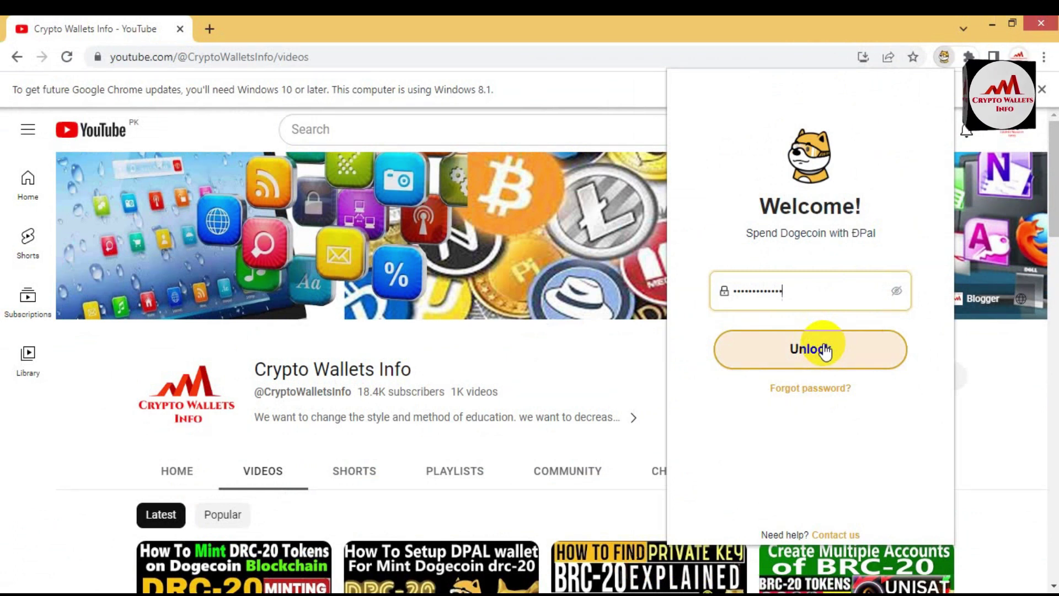
pyautogui.click(826, 350)
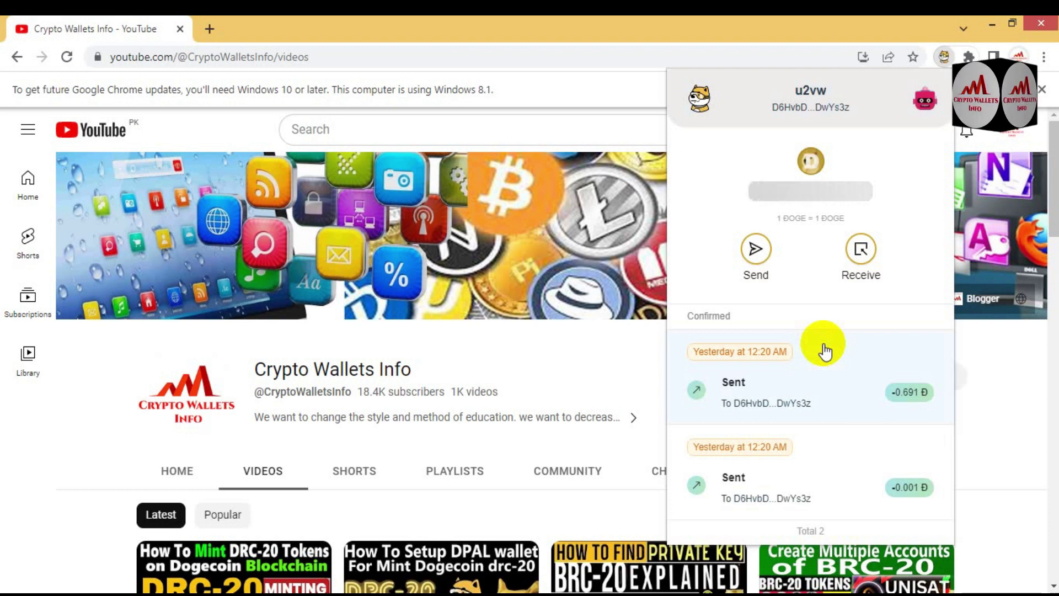
# - Go to DPal Wallet's Doginals section from the account menu, showing Mint Doginals and DRC20 Balance
pyautogui.click(921, 111)
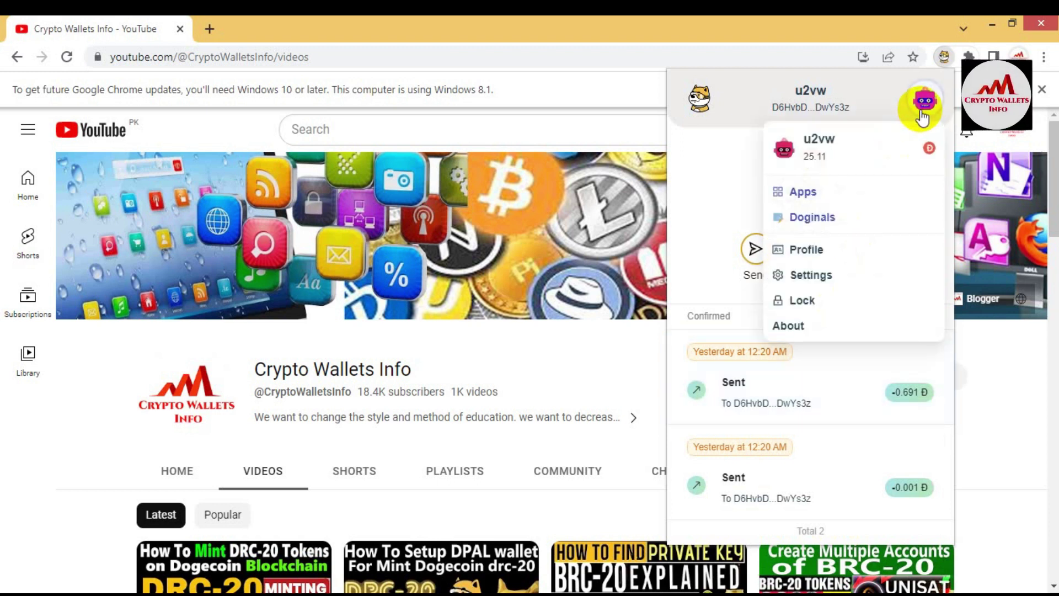
pyautogui.click(922, 116)
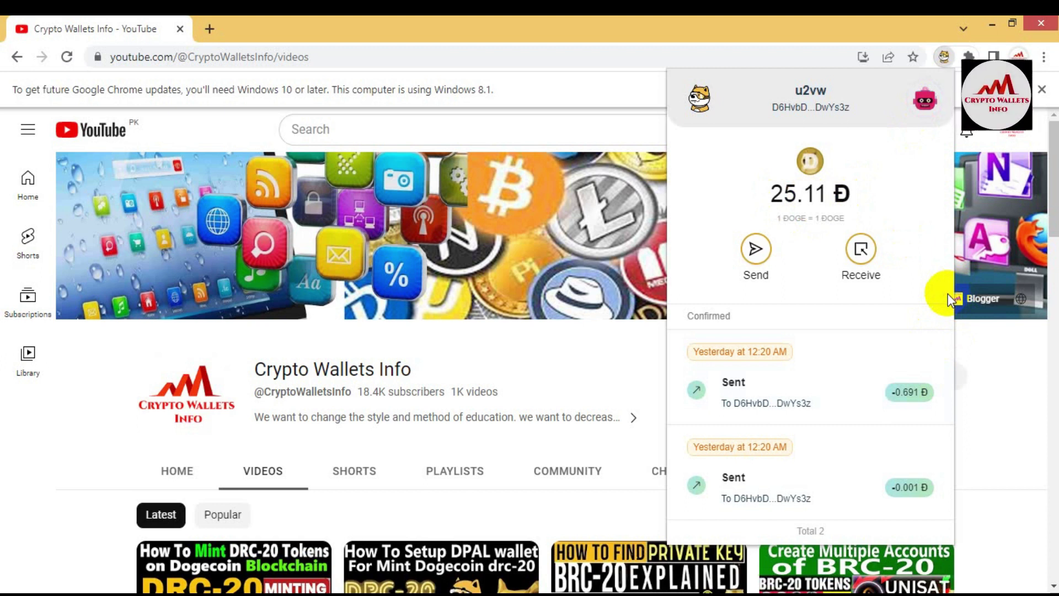
pyautogui.click(928, 100)
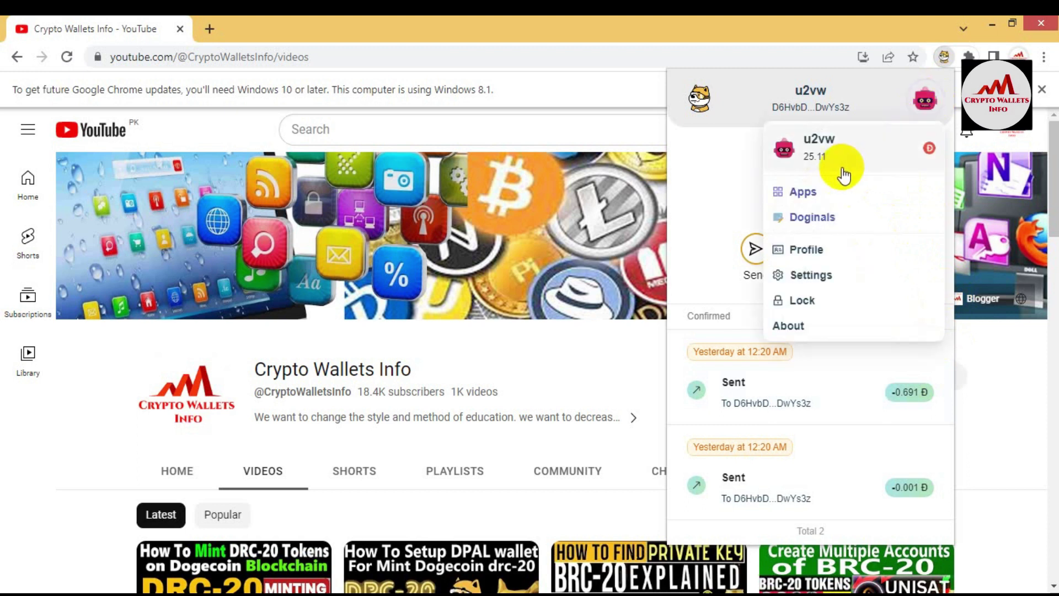
pyautogui.click(727, 167)
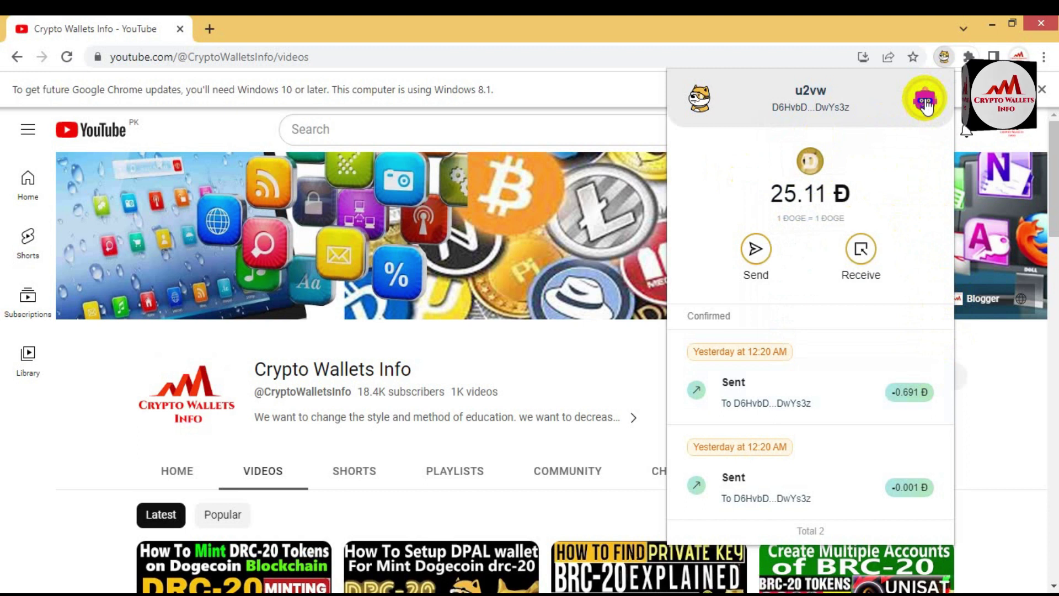
pyautogui.click(926, 105)
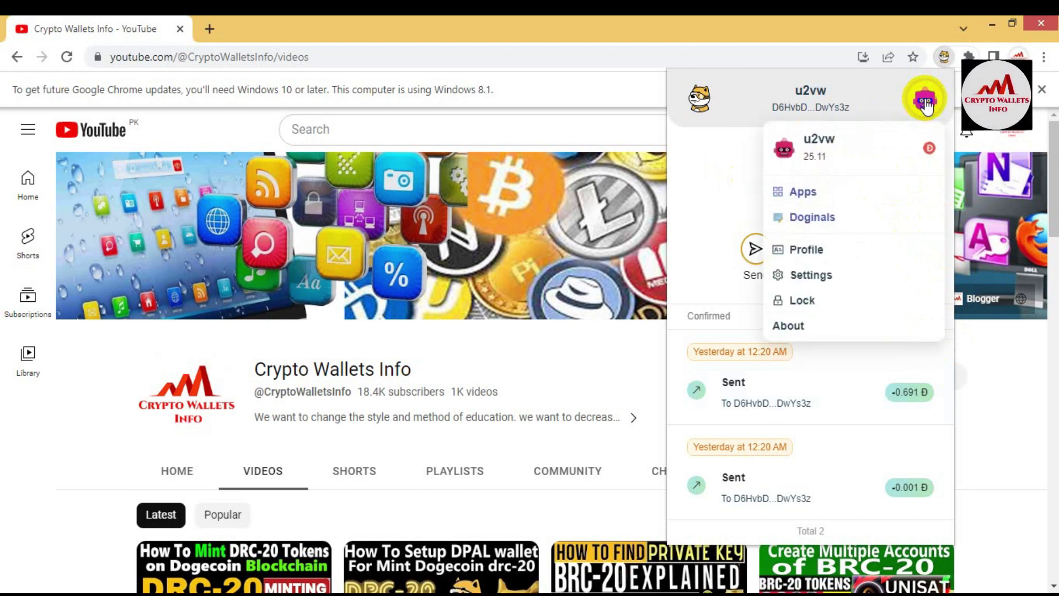
pyautogui.click(811, 218)
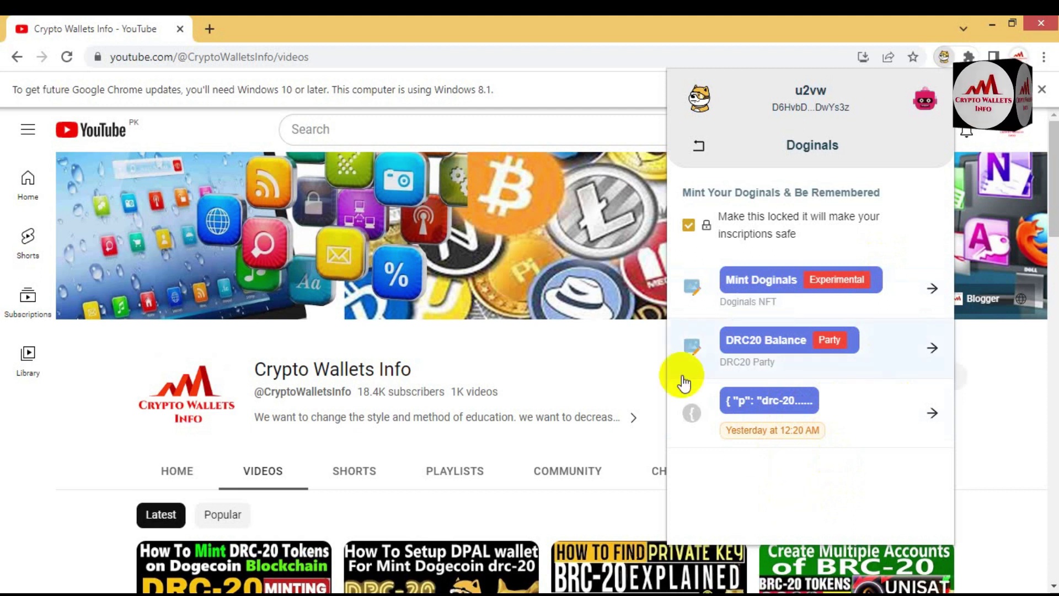
# - Load drc-20.org in a new Chrome tab from the 'drc' address suggestion
pyautogui.click(213, 30)
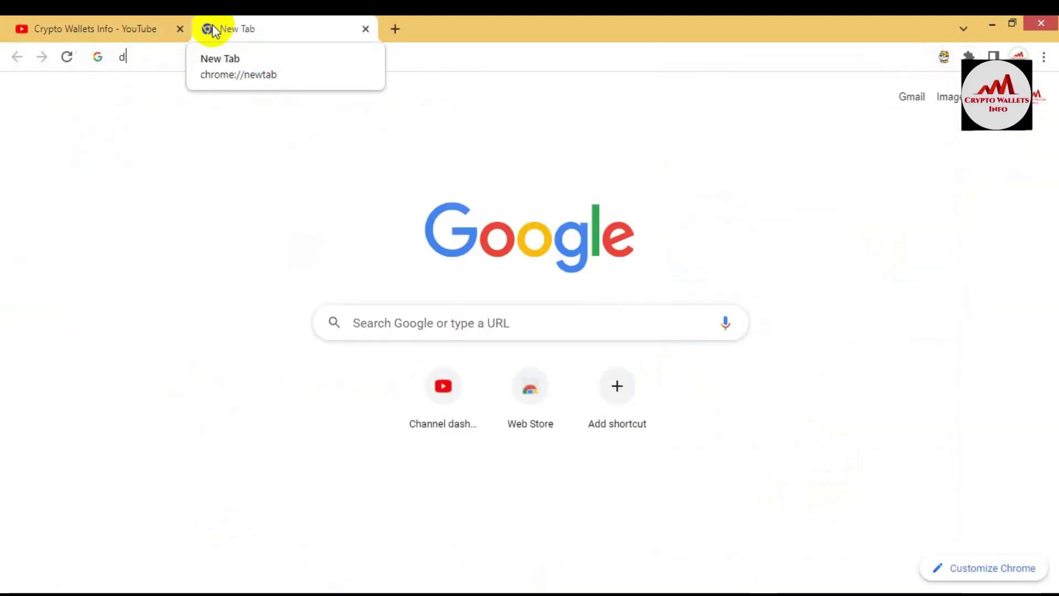
pyautogui.write('drc')
pyautogui.press('BackSpace')
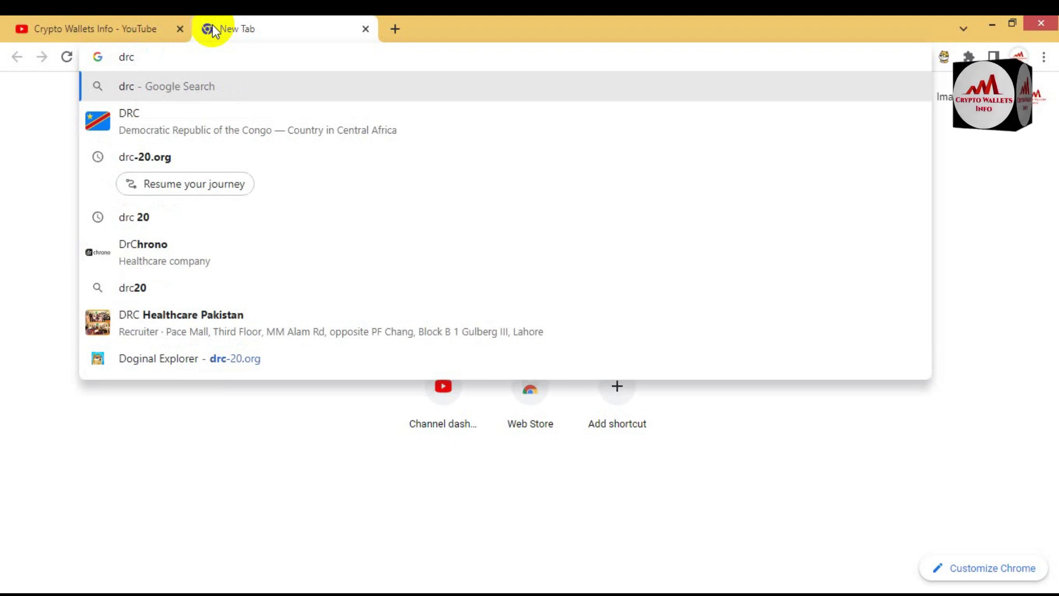
pyautogui.click(148, 164)
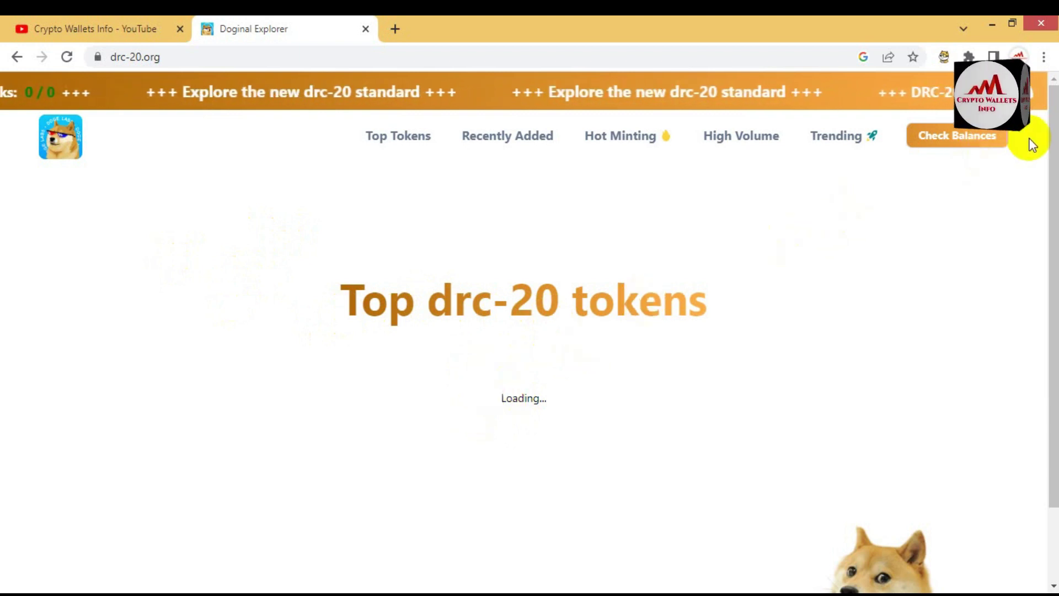
# - Wait for the Top drc-20 tokens list to load and locate fiwb at 32.22% minted, limit 50
pyautogui.moveTo(1053, 137); pyautogui.dragTo(1054, 175)
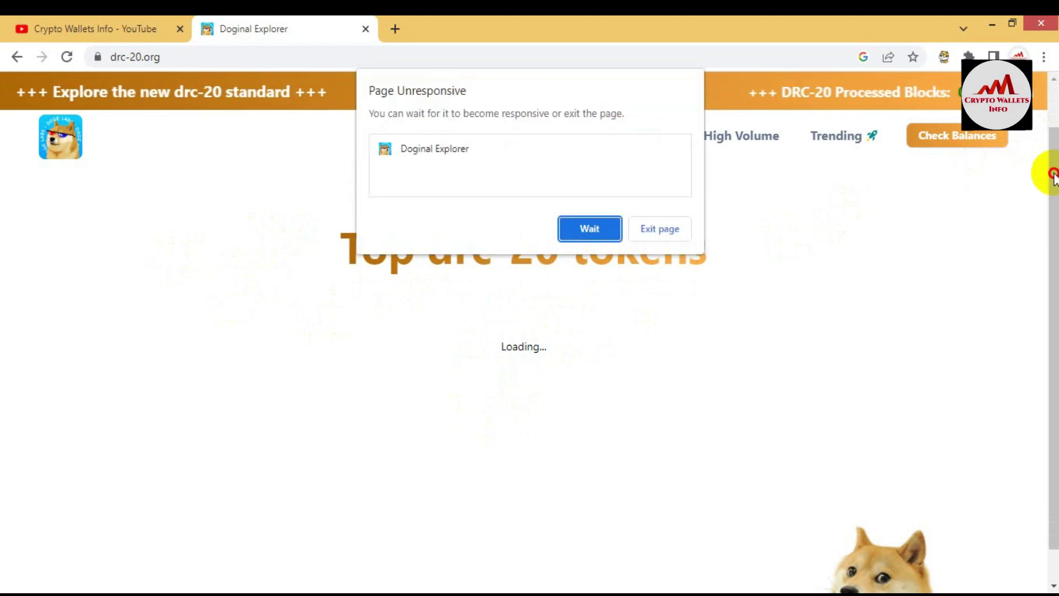
pyautogui.click(591, 236)
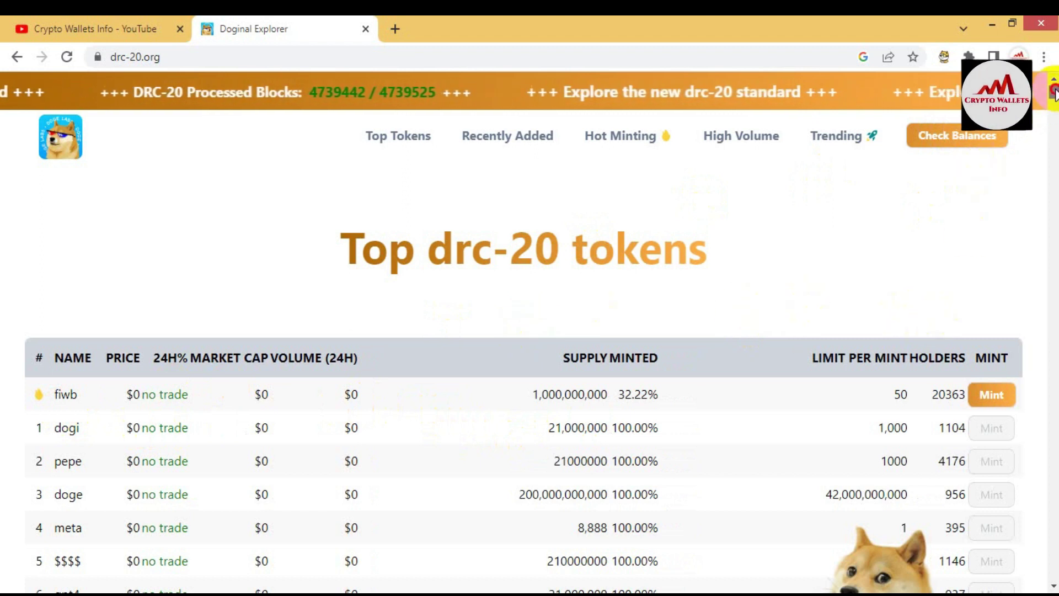
pyautogui.scroll(-10, 1054, 93)
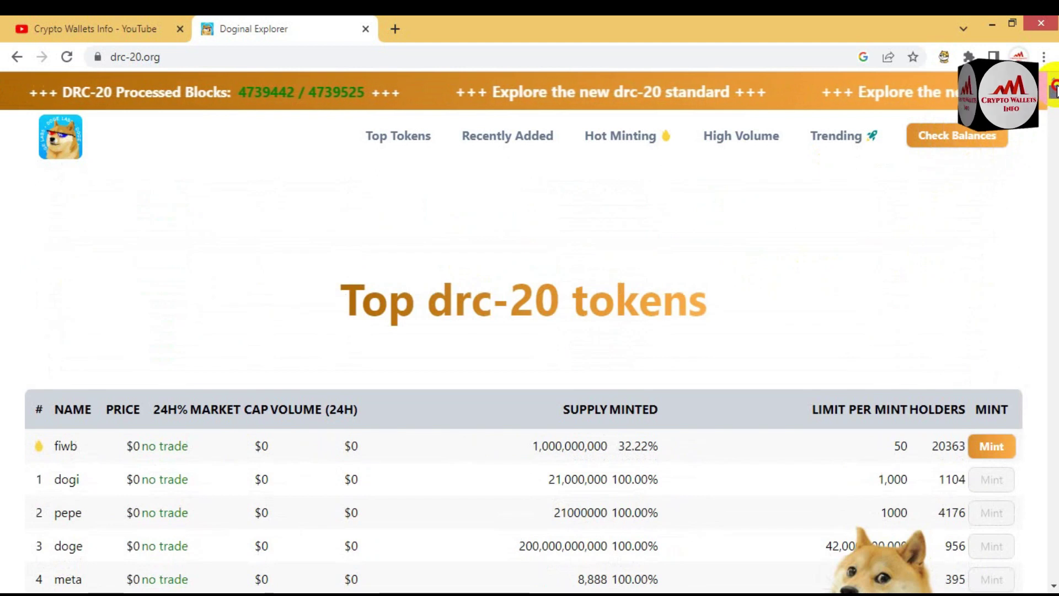
pyautogui.scroll(-8, 1054, 93)
pyautogui.scroll(-8, 1055, 95)
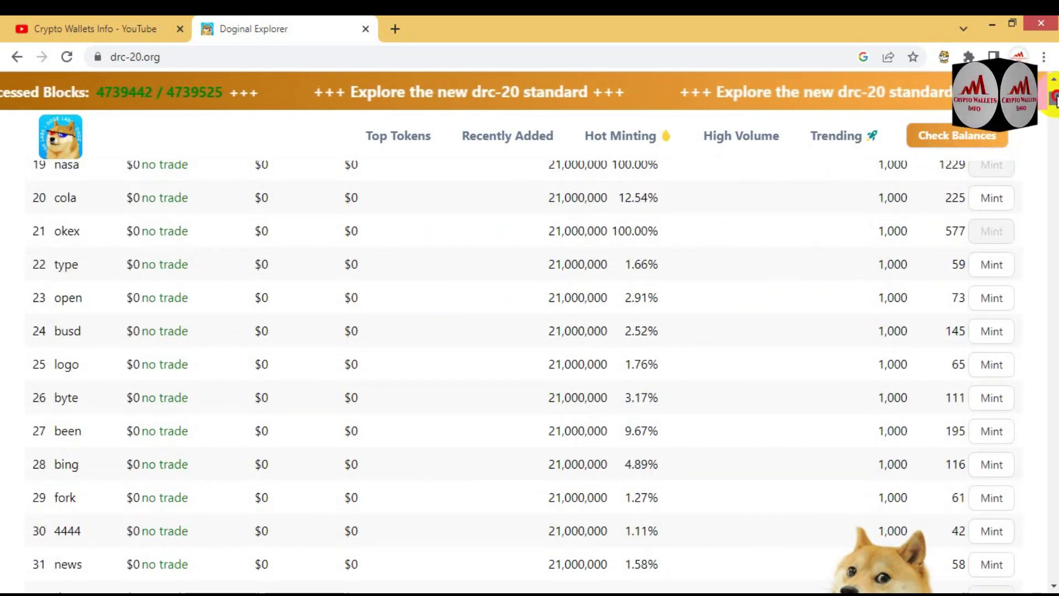
pyautogui.moveTo(1055, 97); pyautogui.dragTo(1054, 88)
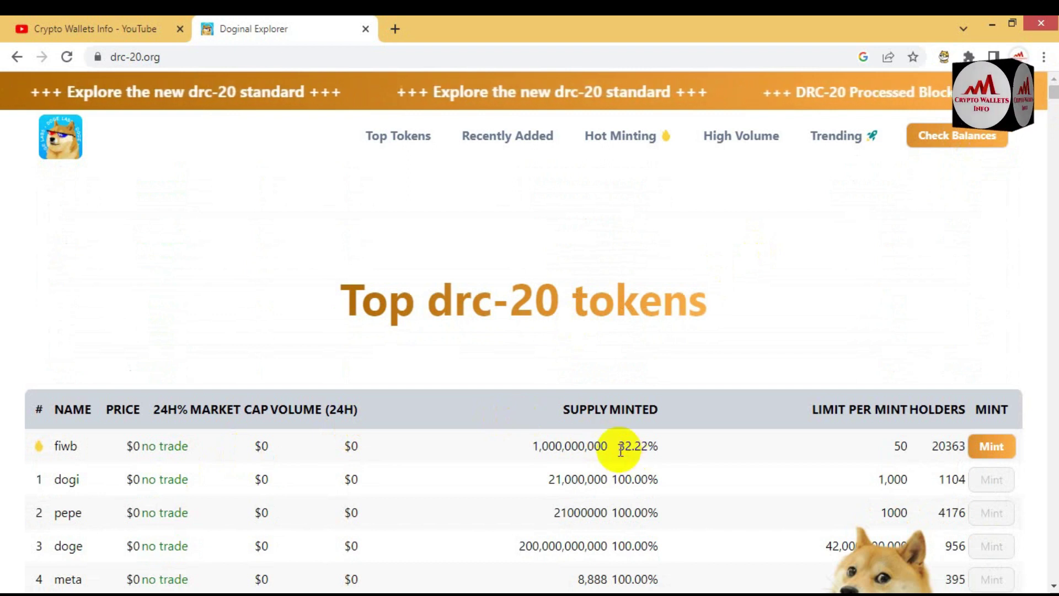
pyautogui.moveTo(618, 446); pyautogui.dragTo(658, 449)
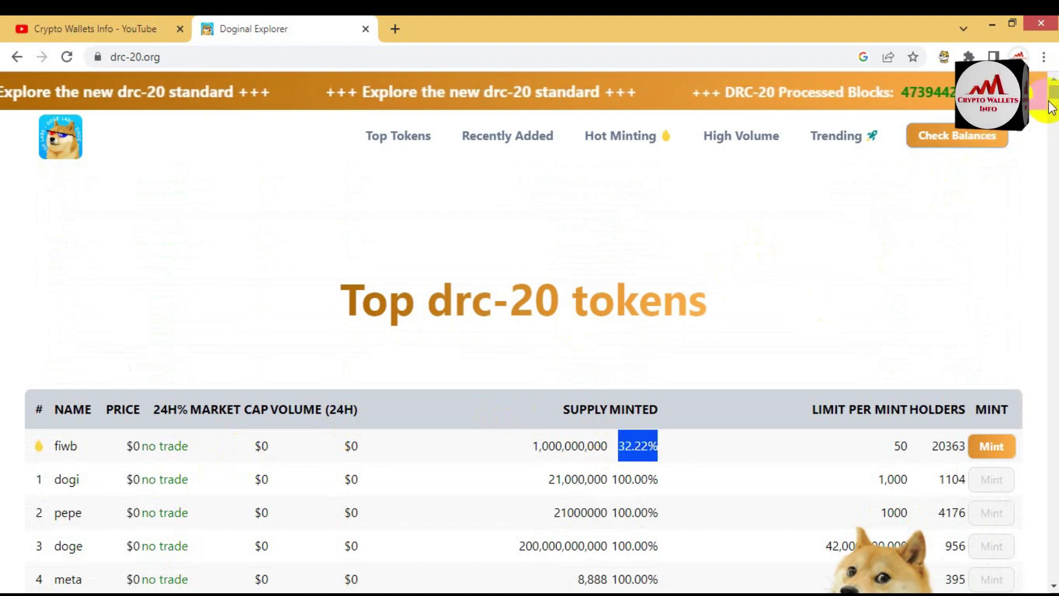
pyautogui.scroll(-2, 1054, 100)
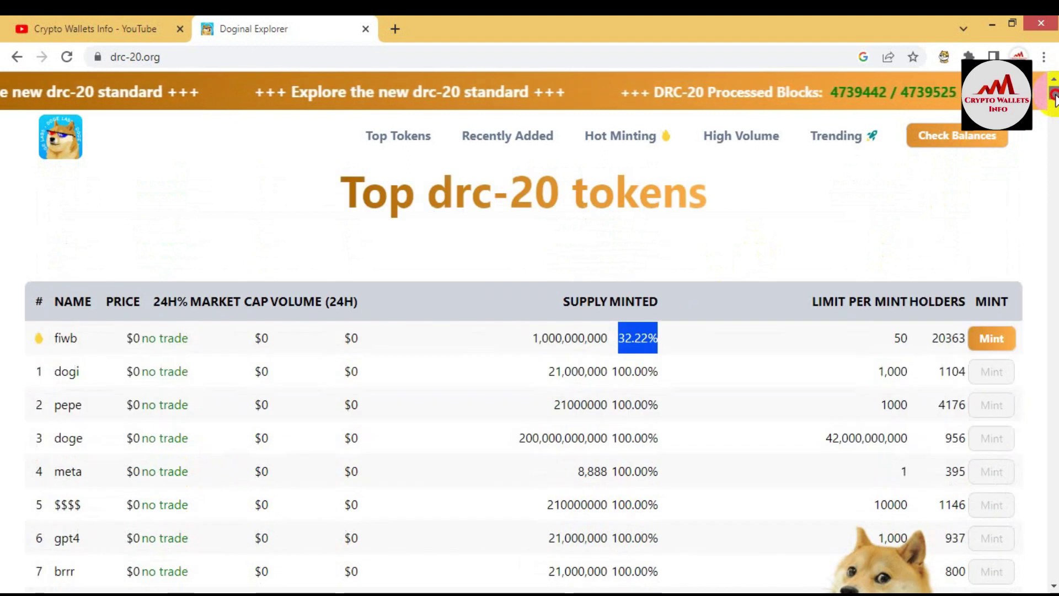
pyautogui.scroll(-2, 1054, 99)
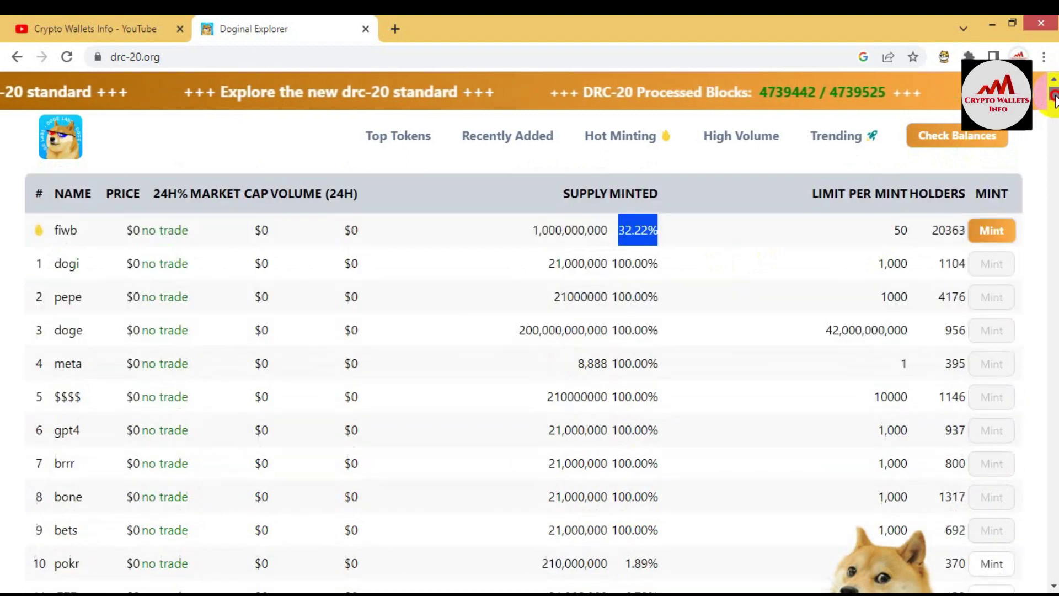
pyautogui.moveTo(1054, 100)
pyautogui.mouseDown()
pyautogui.moveTo(1055, 115)
pyautogui.moveTo(1054, 83)
pyautogui.mouseUp()
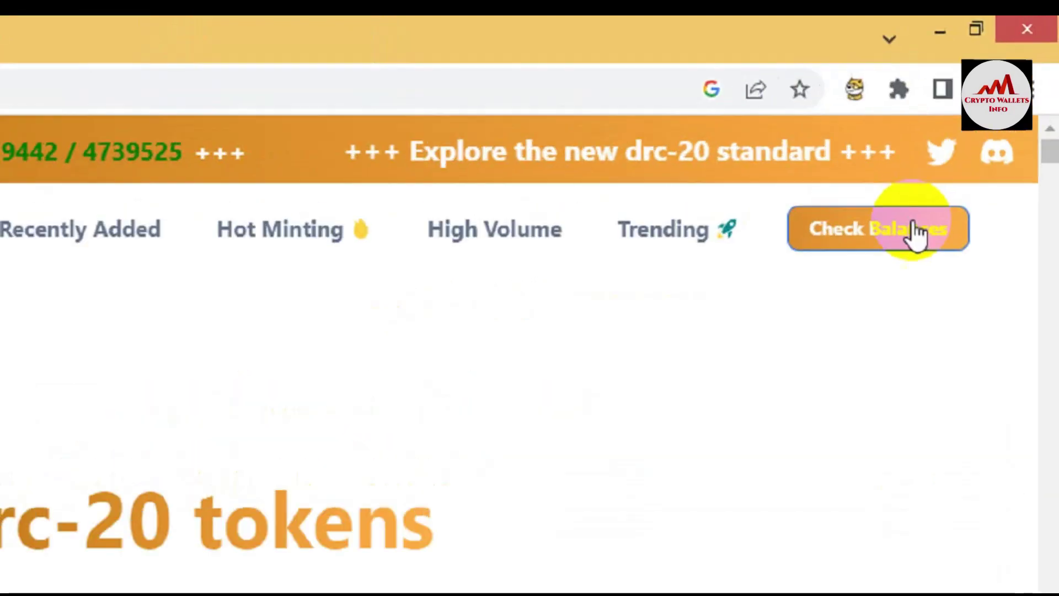
# - Open the Check Balances page and copy the DPal wallet's receiving address for its address field
pyautogui.click(971, 140)
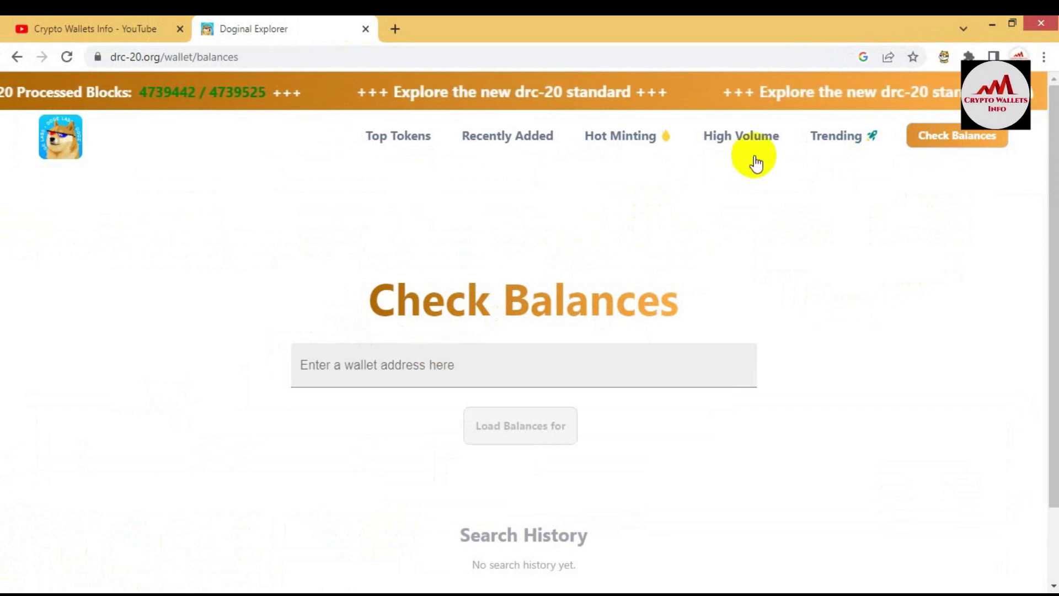
pyautogui.click(944, 57)
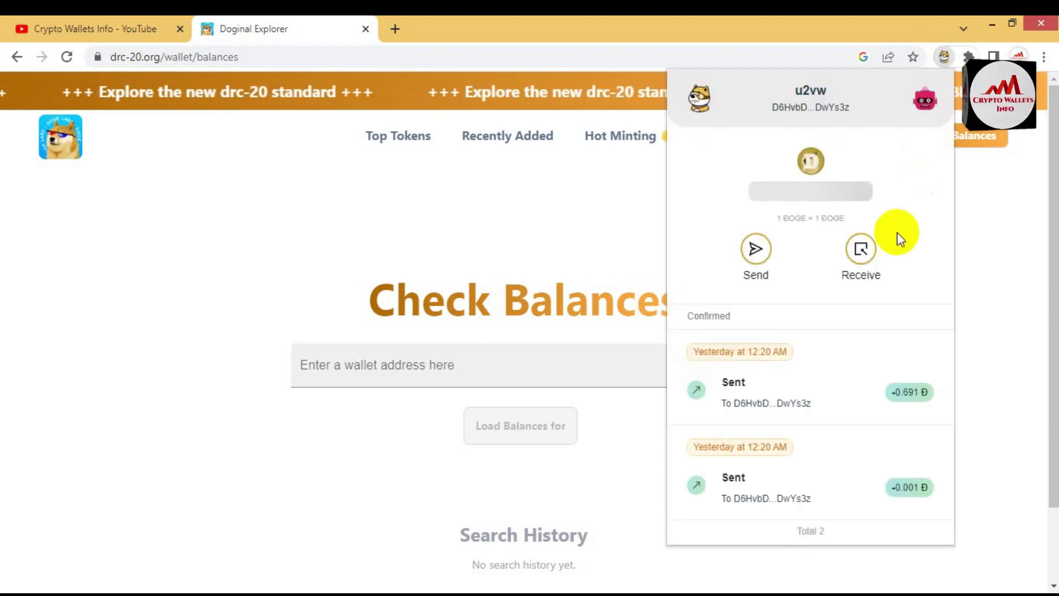
pyautogui.click(873, 254)
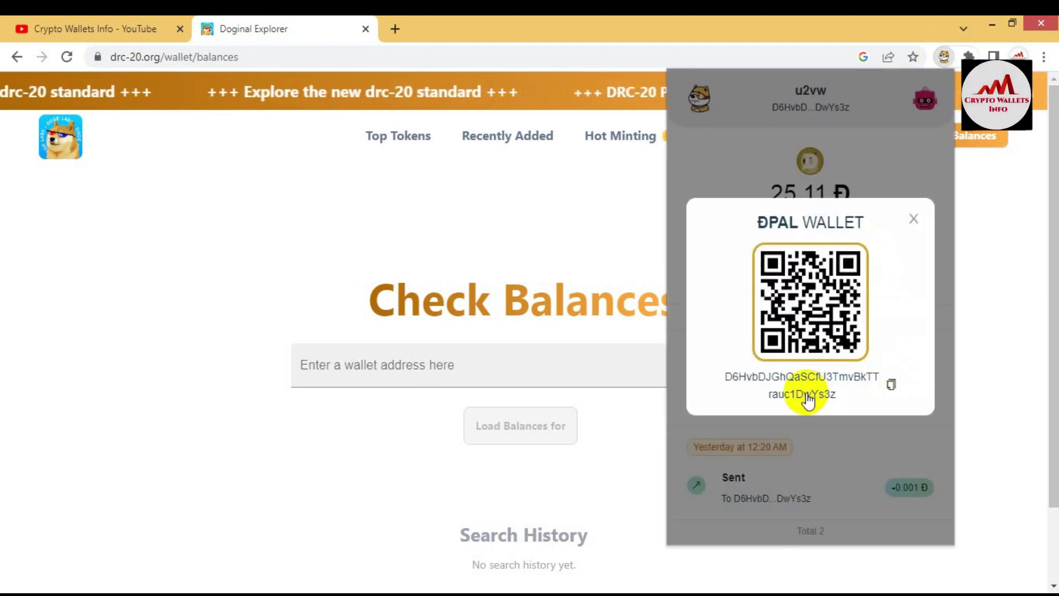
pyautogui.click(891, 385)
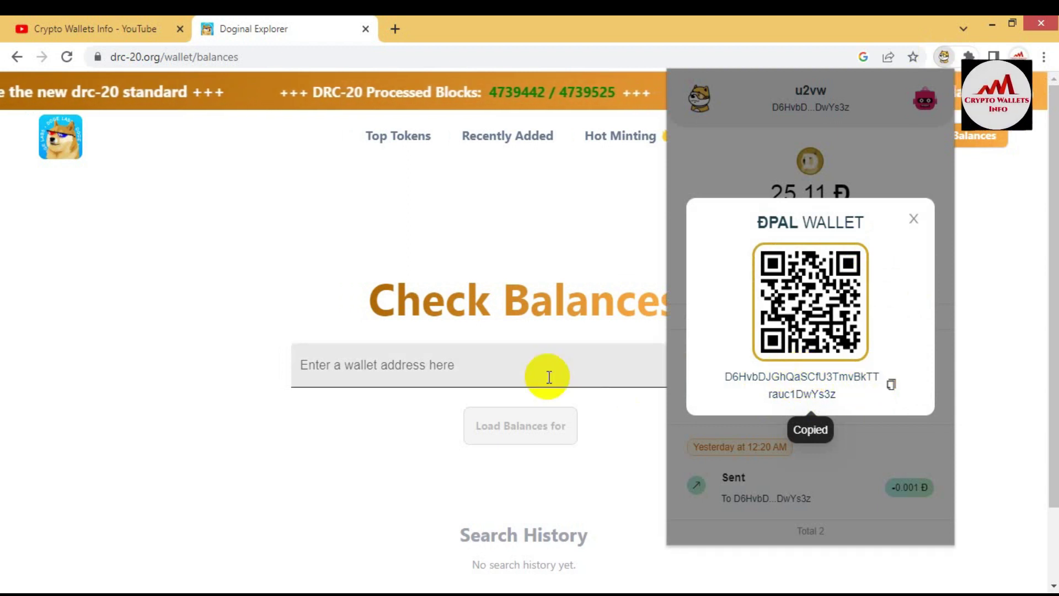
pyautogui.click(476, 373)
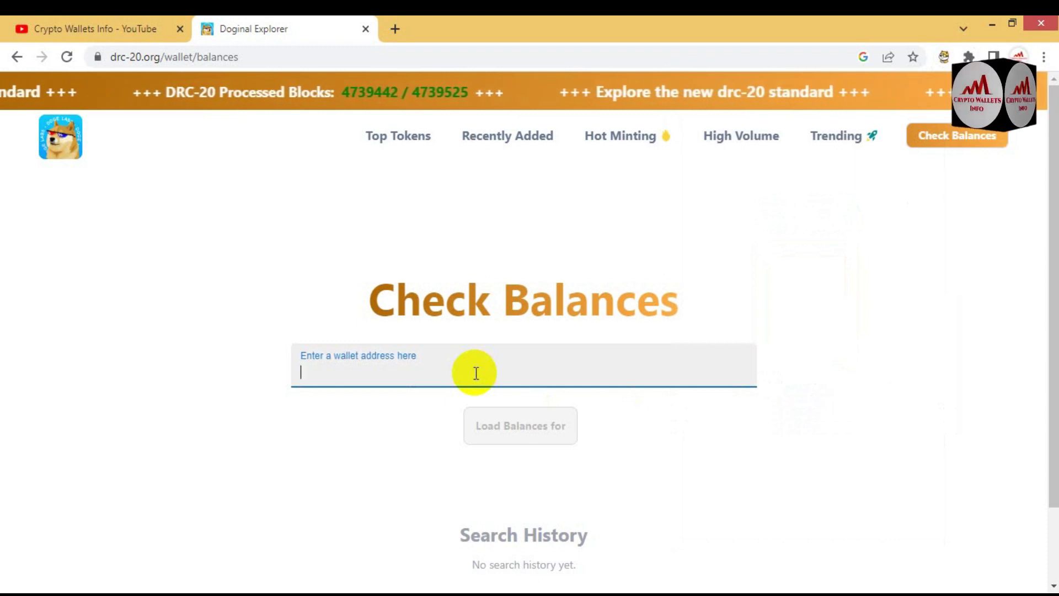
# - Paste the wallet address and load its drc-20 balances, starting with $$$$ at 10000
pyautogui.hotkey('ctrl', 'v')
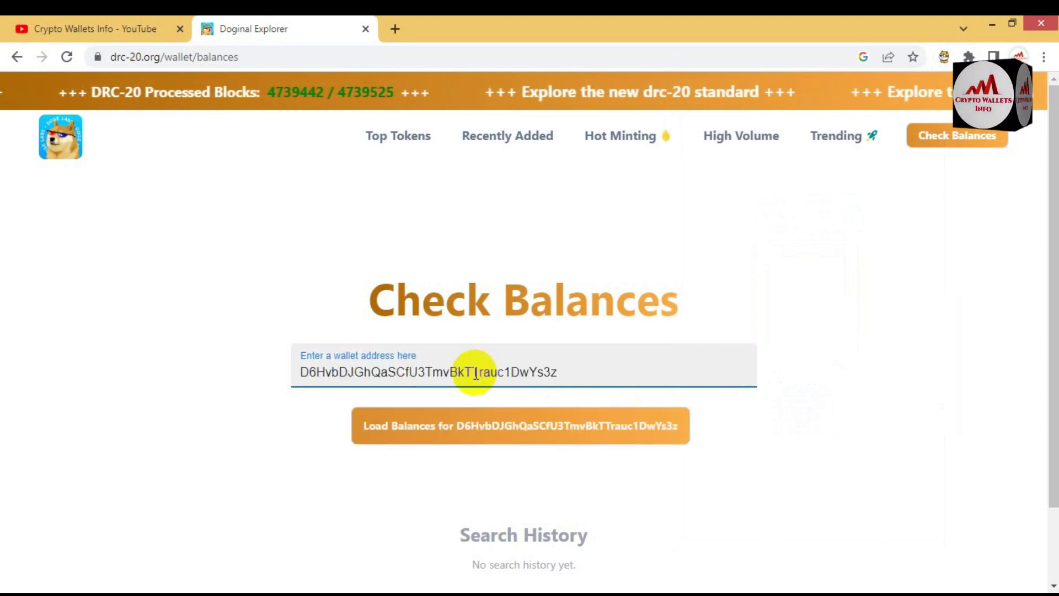
pyautogui.click(491, 427)
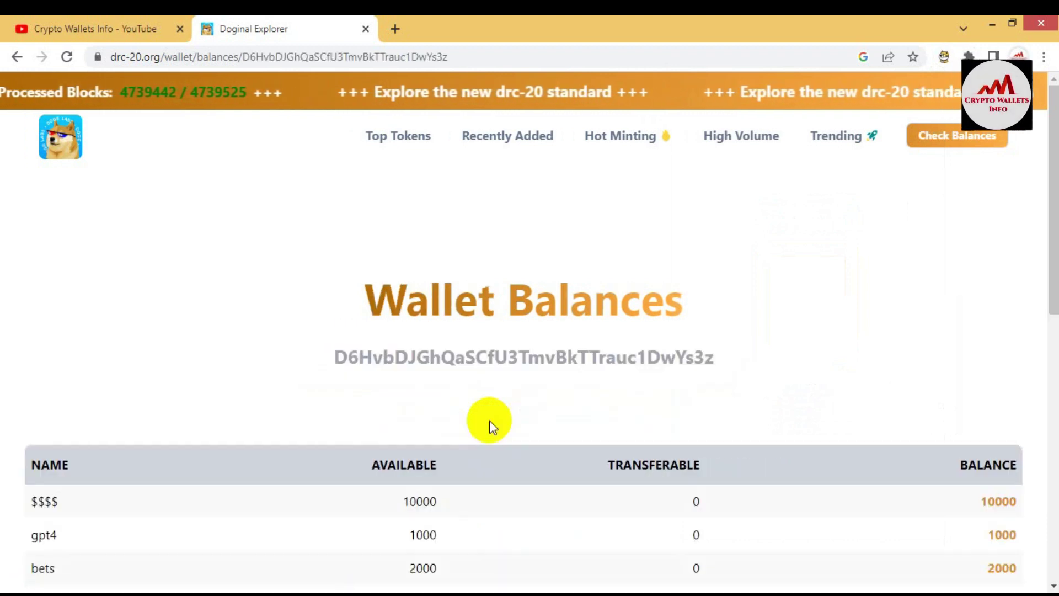
pyautogui.scroll(-3, 1053, 265)
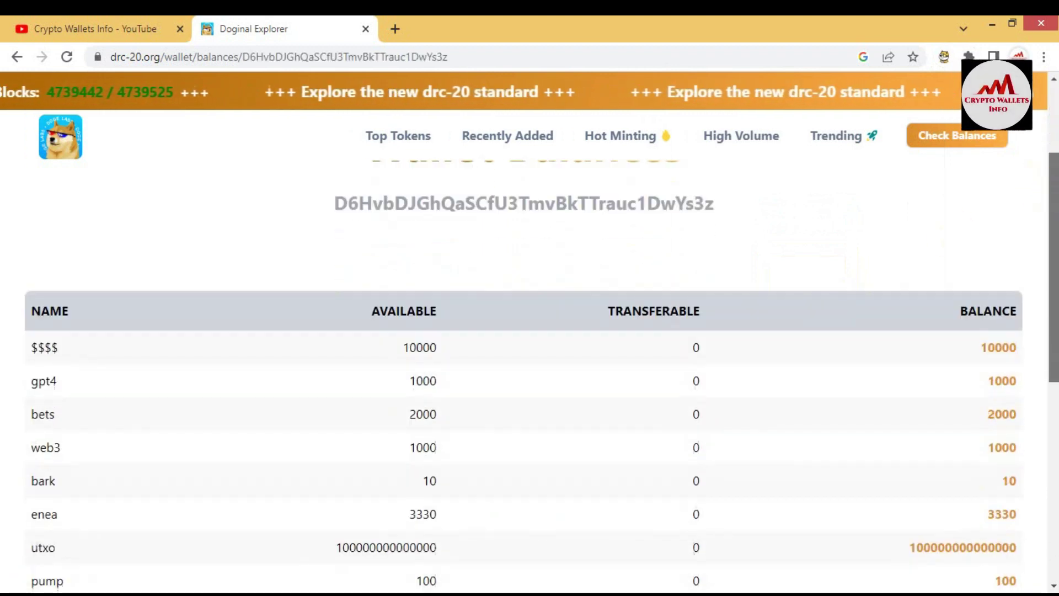
pyautogui.scroll(-4, 1053, 359)
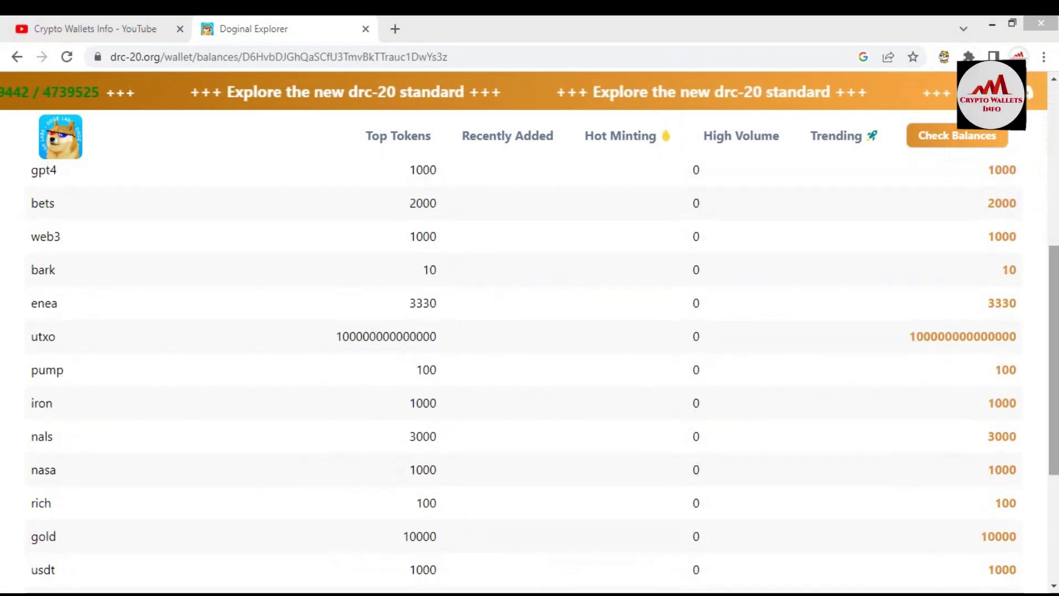
pyautogui.scroll(-4, 1042, 369)
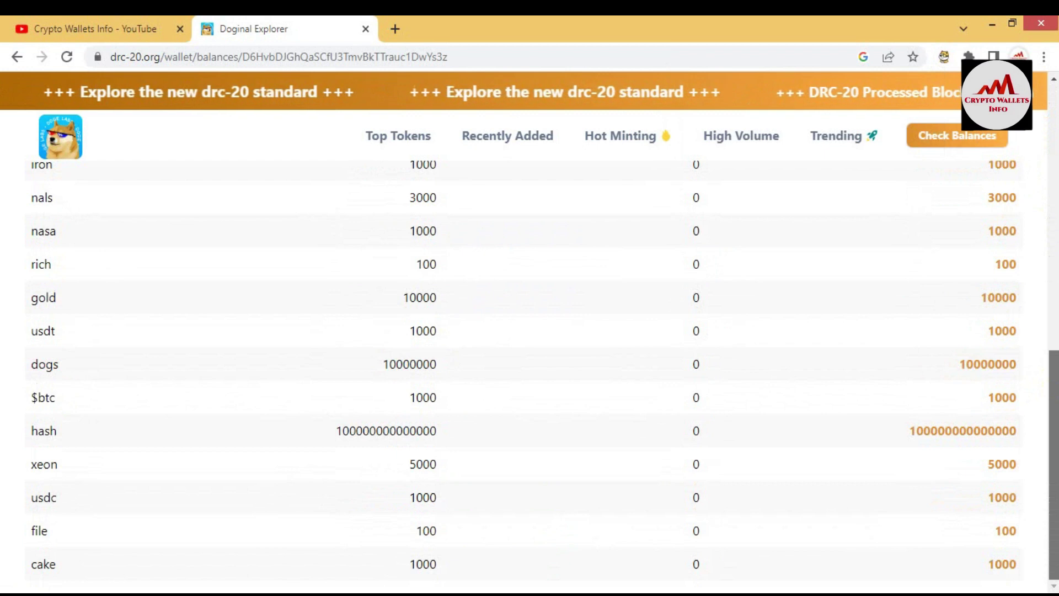
pyautogui.scroll(6, 530, 375)
pyautogui.scroll(-1, 1020, 336)
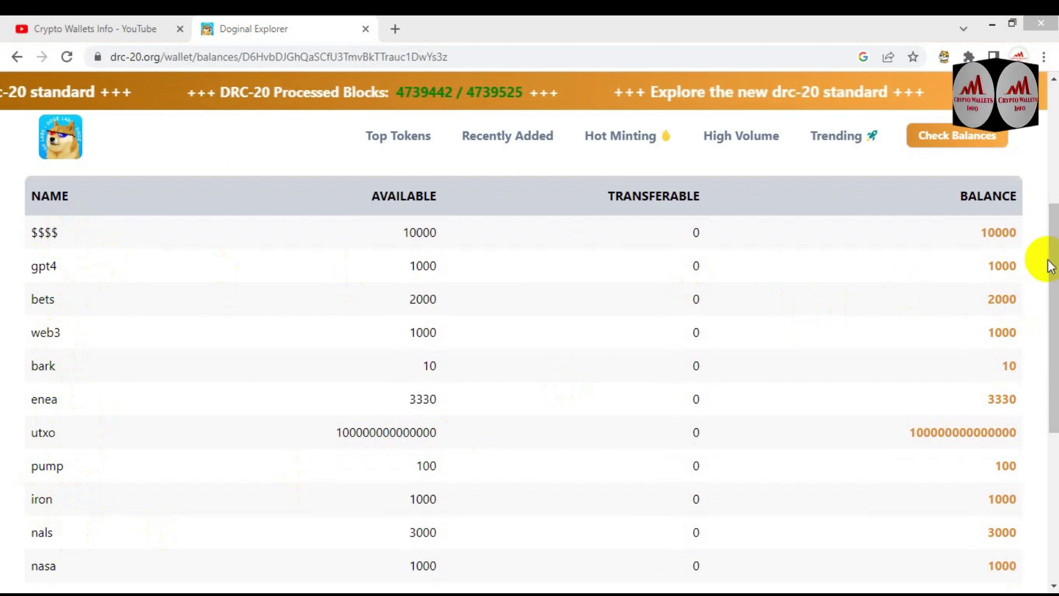
pyautogui.moveTo(1047, 265); pyautogui.dragTo(1046, 400)
pyautogui.scroll(-1, 529, 375)
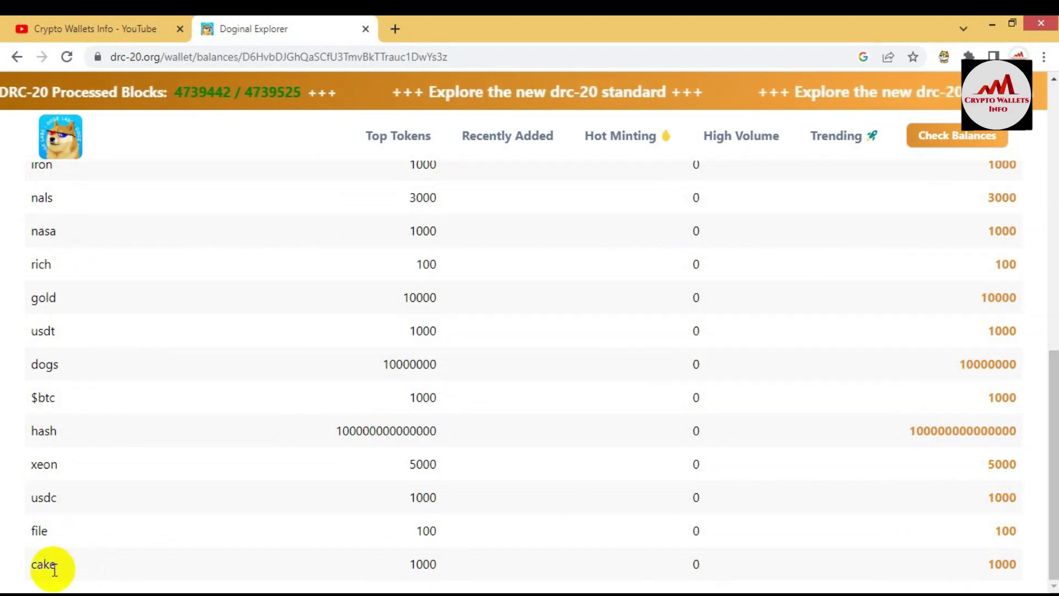
# - Highlight the cake row's 1000 balance and the balances from hash down to cake
pyautogui.moveTo(55, 570); pyautogui.dragTo(34, 570)
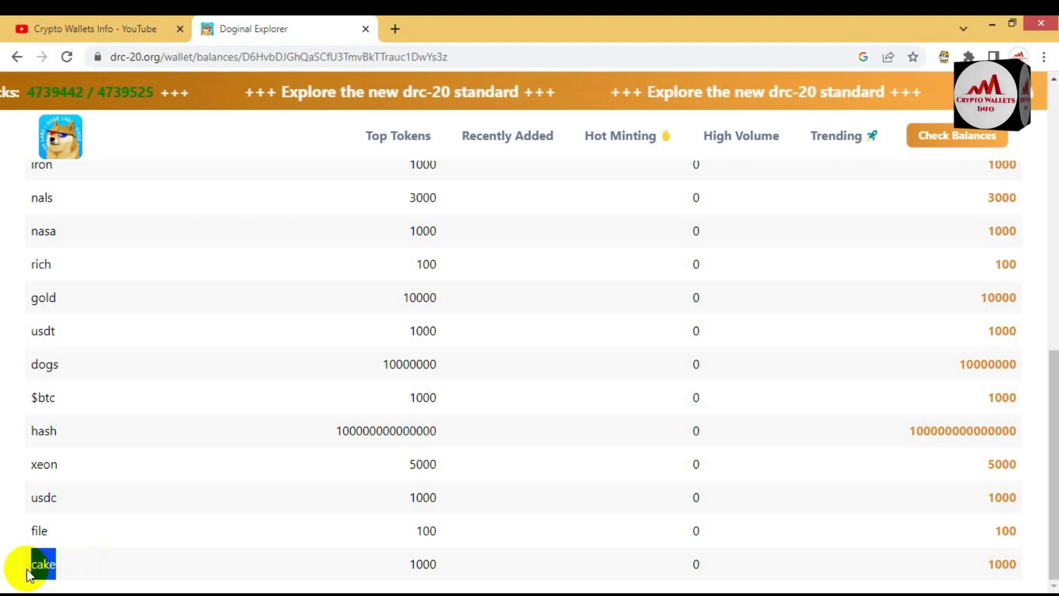
pyautogui.click(26, 568)
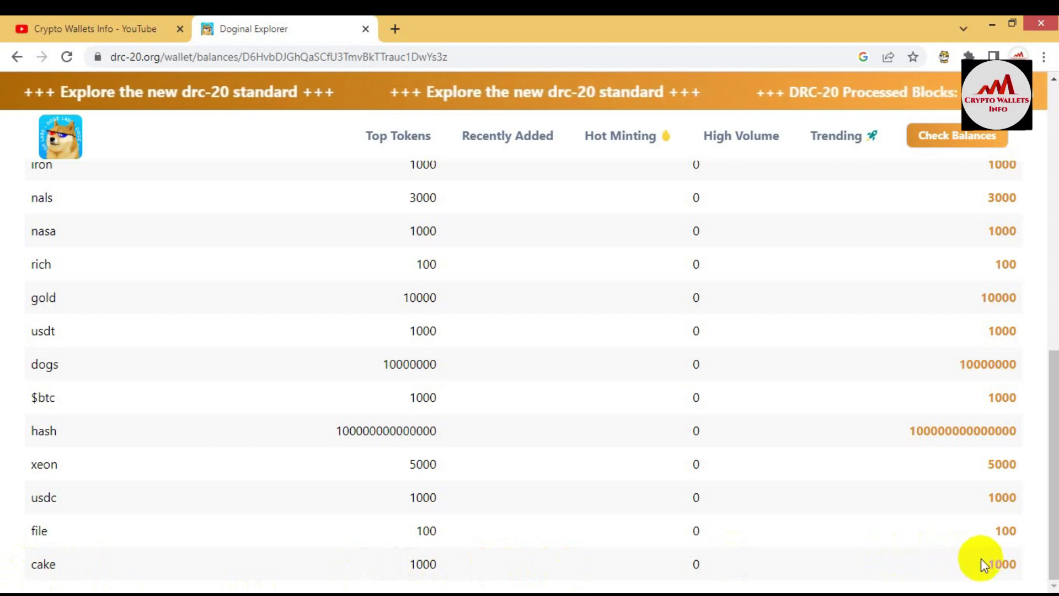
pyautogui.moveTo(993, 558); pyautogui.dragTo(1020, 566)
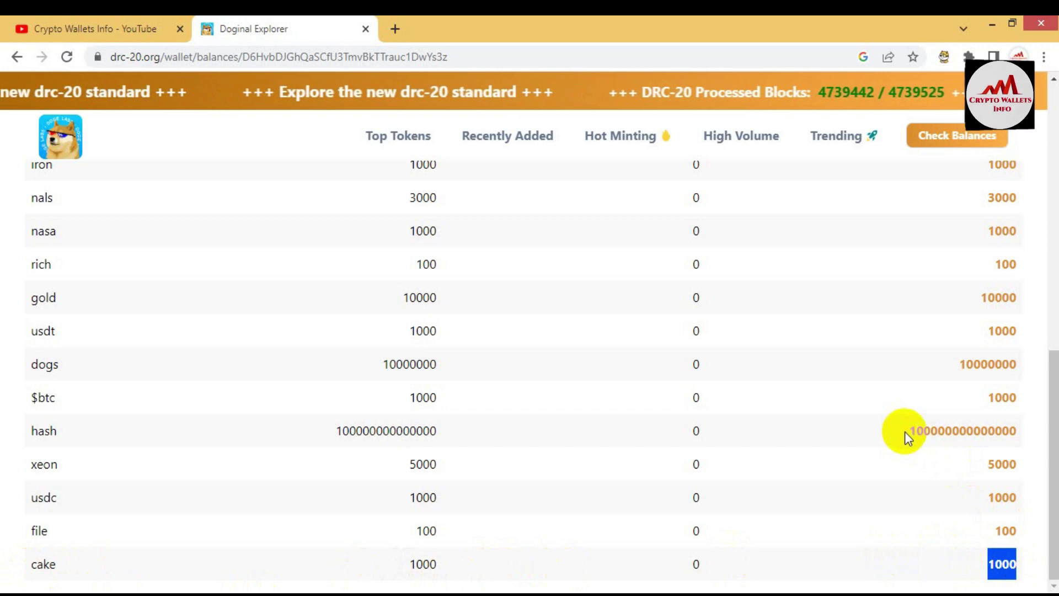
pyautogui.moveTo(912, 433); pyautogui.dragTo(1026, 428)
pyautogui.click(1041, 386)
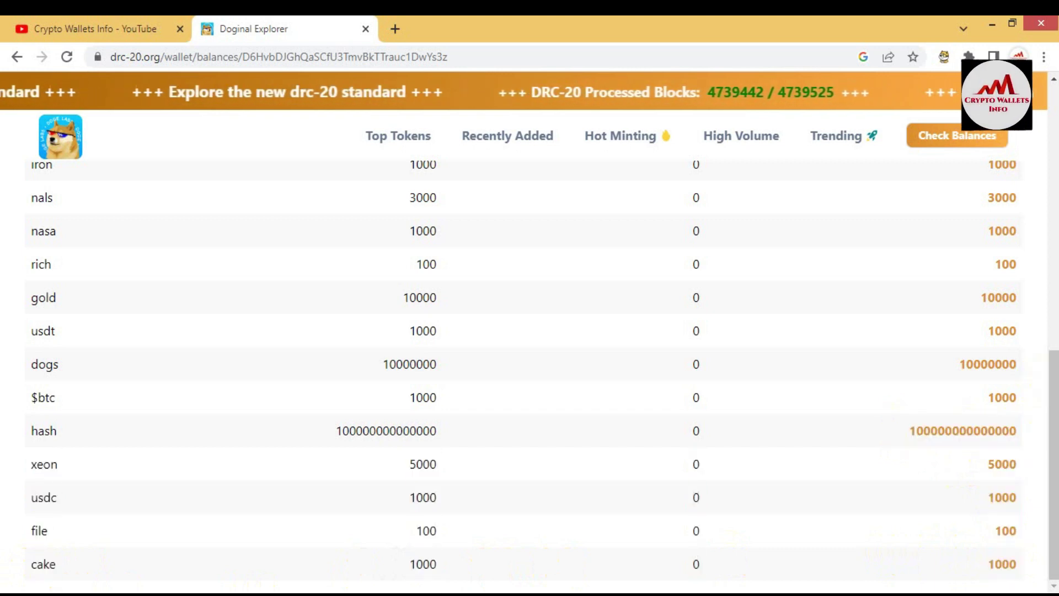
pyautogui.moveTo(1044, 366); pyautogui.dragTo(1041, 188)
pyautogui.scroll(1, 406, 359)
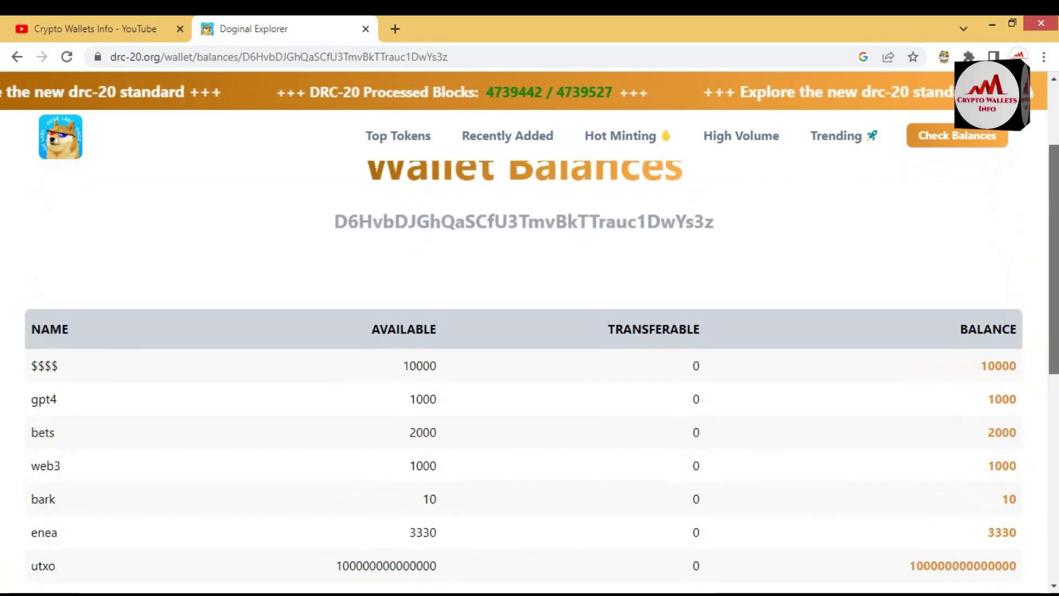
pyautogui.moveTo(1042, 187); pyautogui.dragTo(1053, 126)
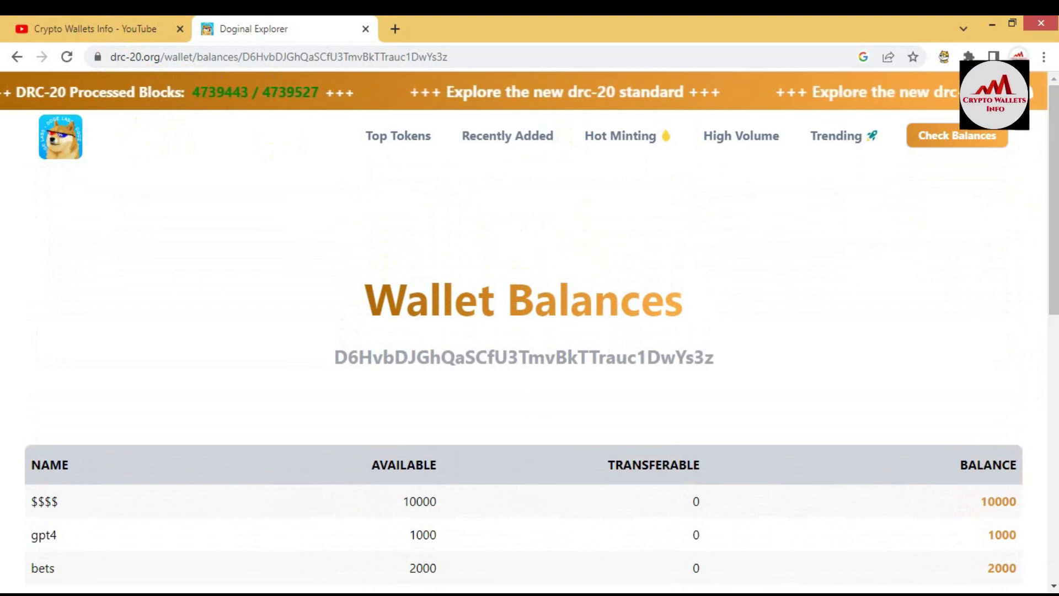
pyautogui.click(1054, 195)
pyautogui.moveTo(1055, 196); pyautogui.dragTo(1055, 237)
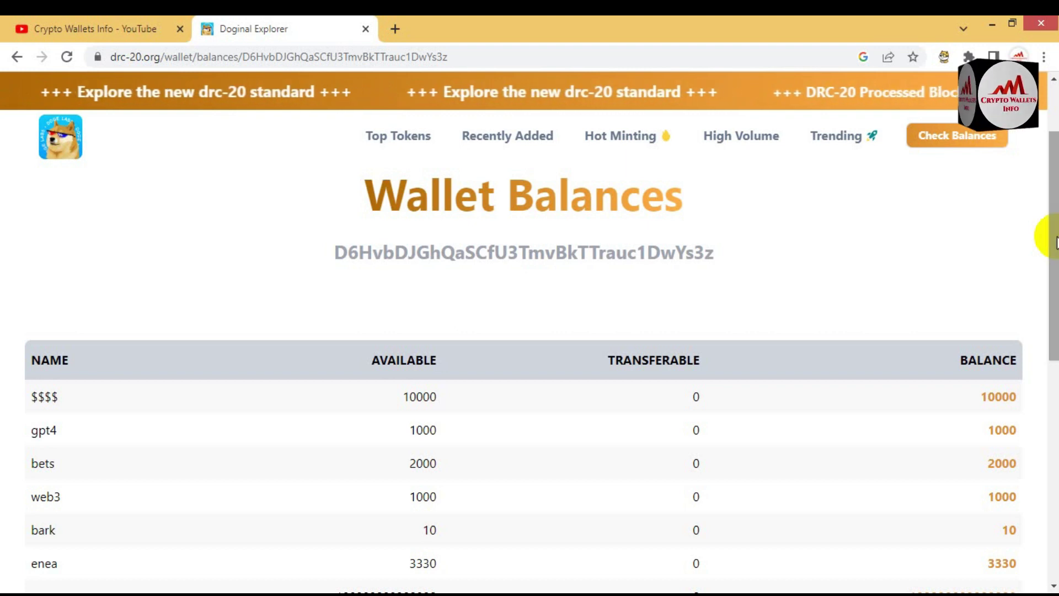
pyautogui.scroll(-4, 1050, 237)
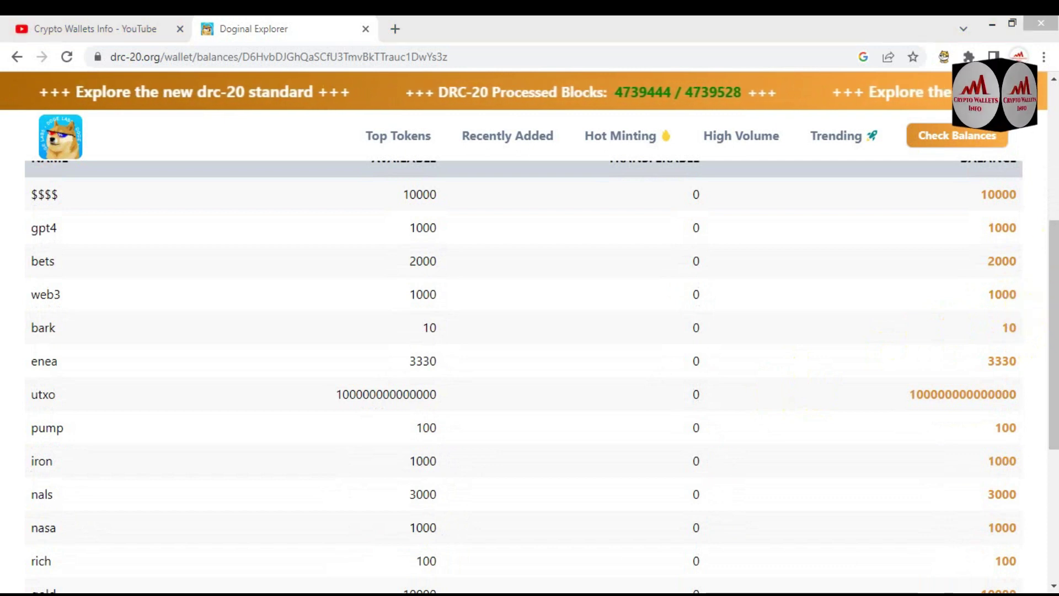
pyautogui.click(1053, 299)
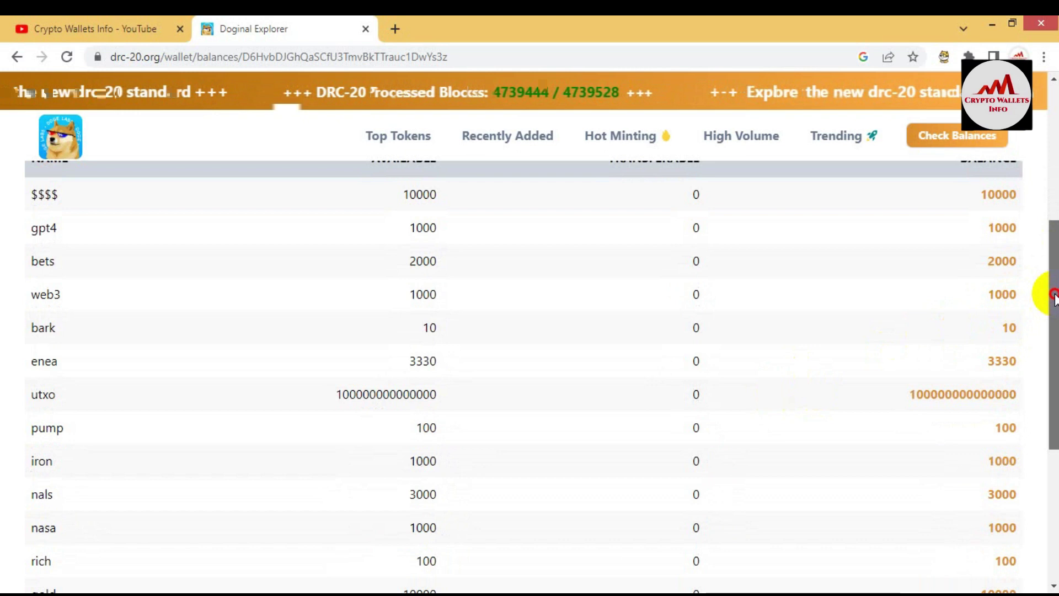
# - Return to the Top drc-20 tokens list and select the token name fiwb
pyautogui.click(397, 136)
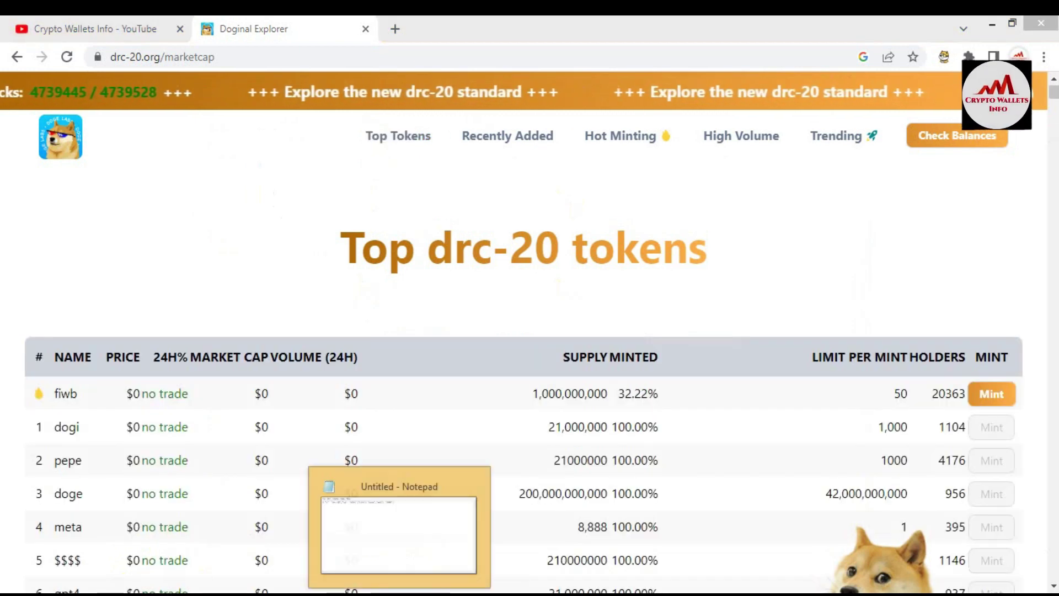
pyautogui.click(352, 527)
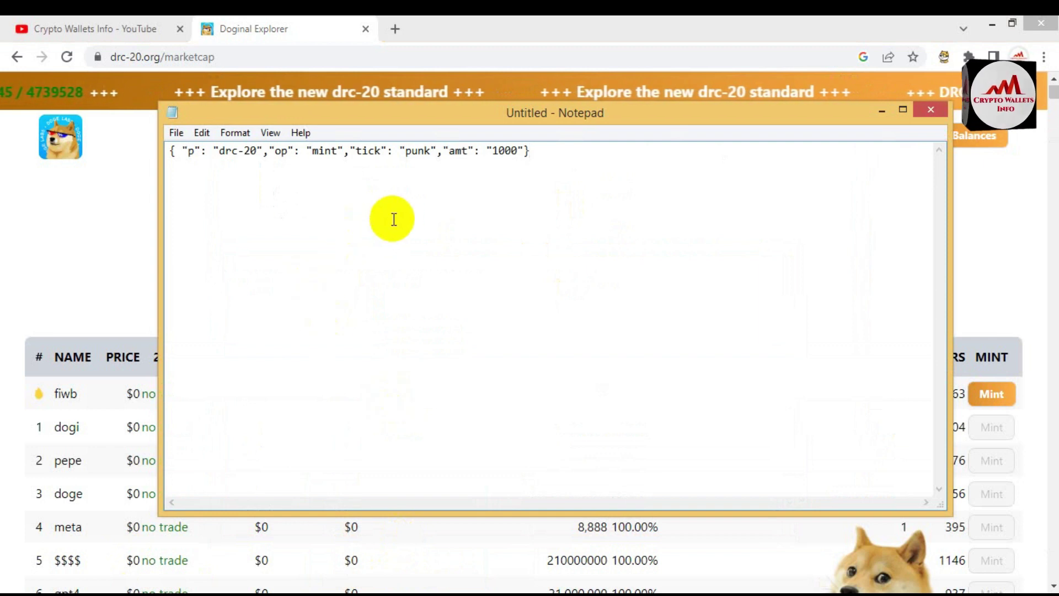
pyautogui.click(133, 281)
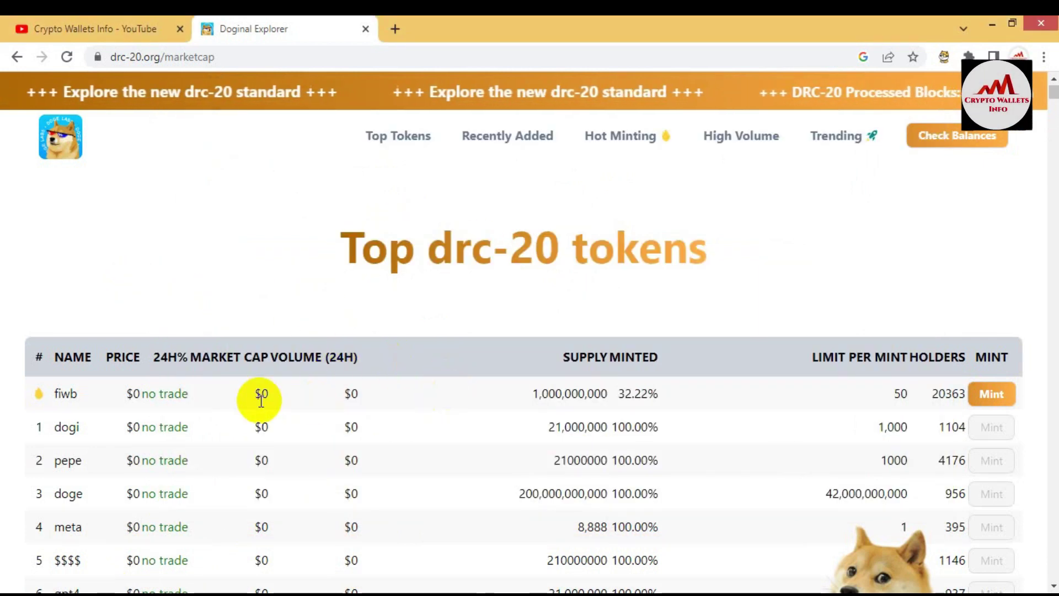
pyautogui.click(74, 394)
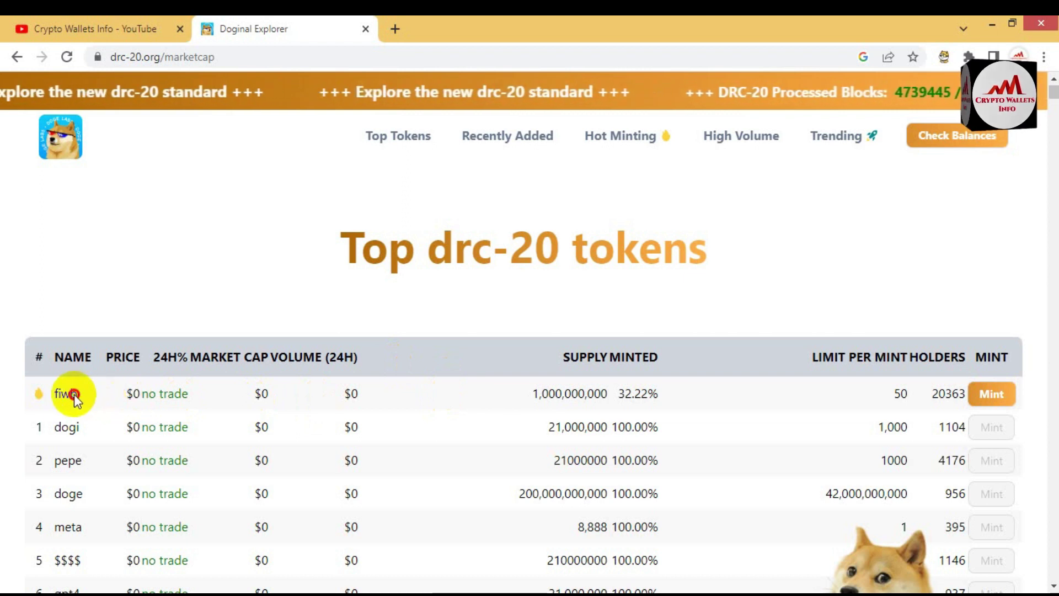
pyautogui.doubleClick(74, 394)
pyautogui.hotkey('ctrl', 'c')
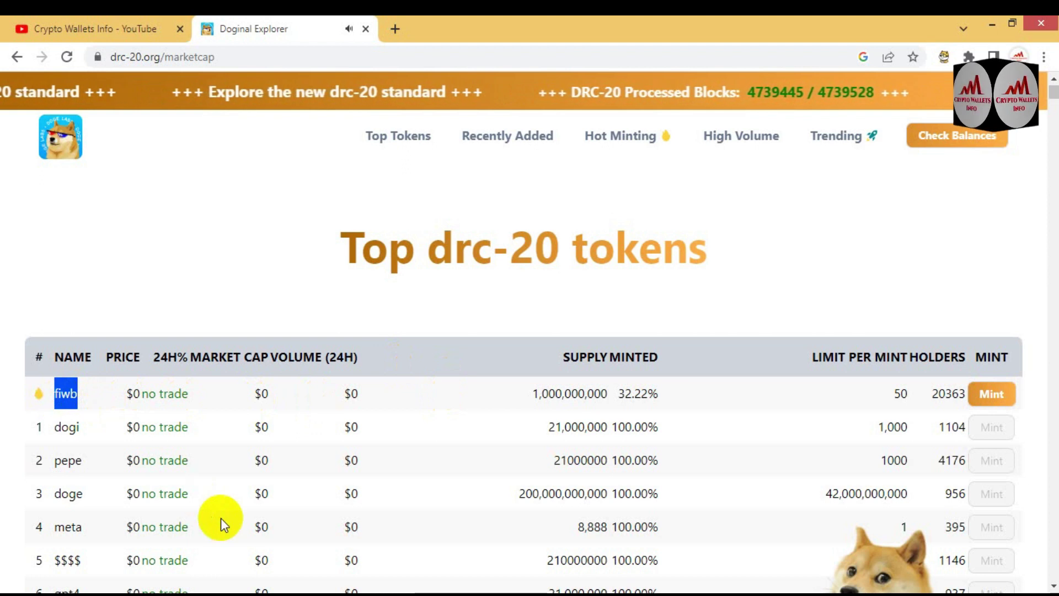
# - Replace the tick value 'punk' with 'fiwb' in the Notepad mint JSON
pyautogui.hotkey('alt', 'Tab')
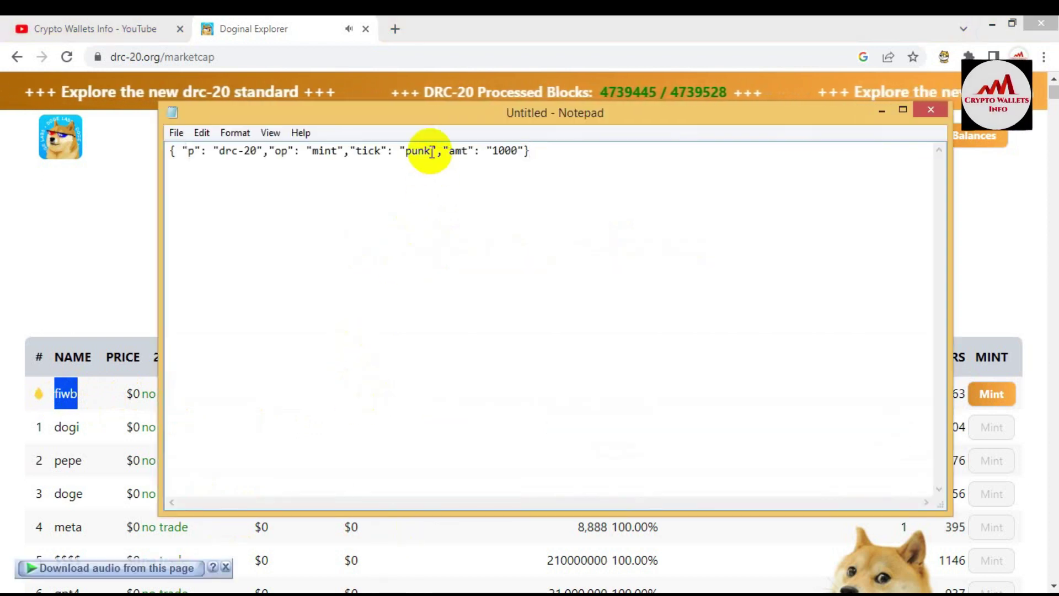
pyautogui.moveTo(432, 150); pyautogui.dragTo(406, 152)
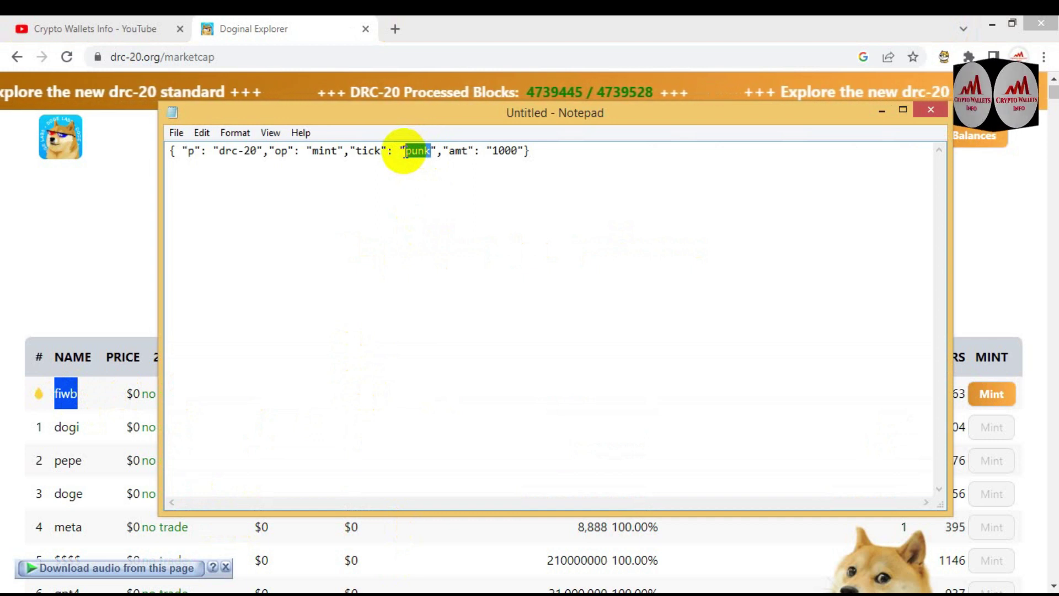
pyautogui.hotkey('ctrl', 'v')
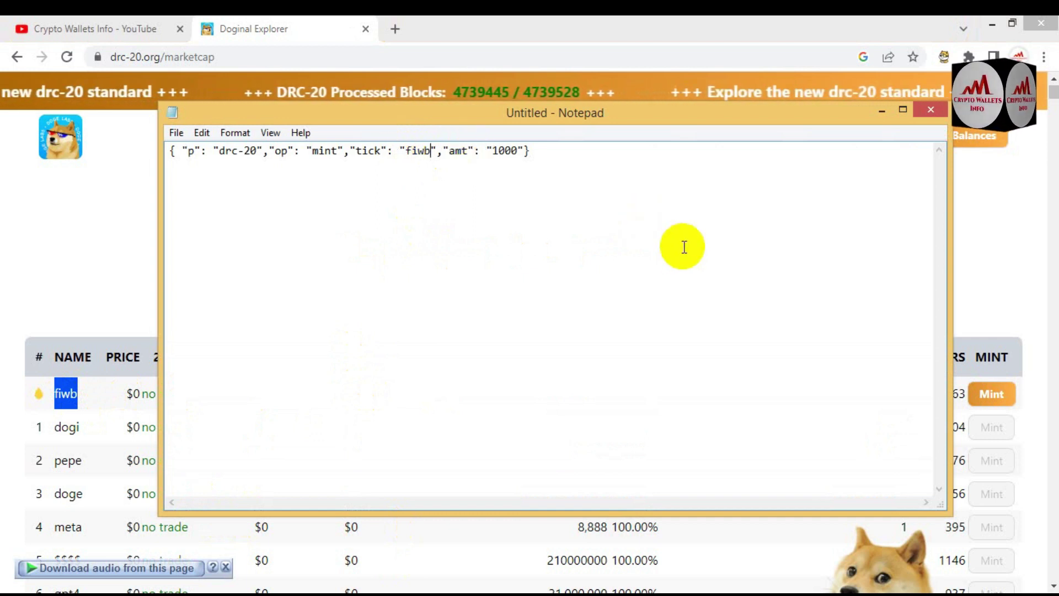
pyautogui.moveTo(784, 113); pyautogui.dragTo(650, 138)
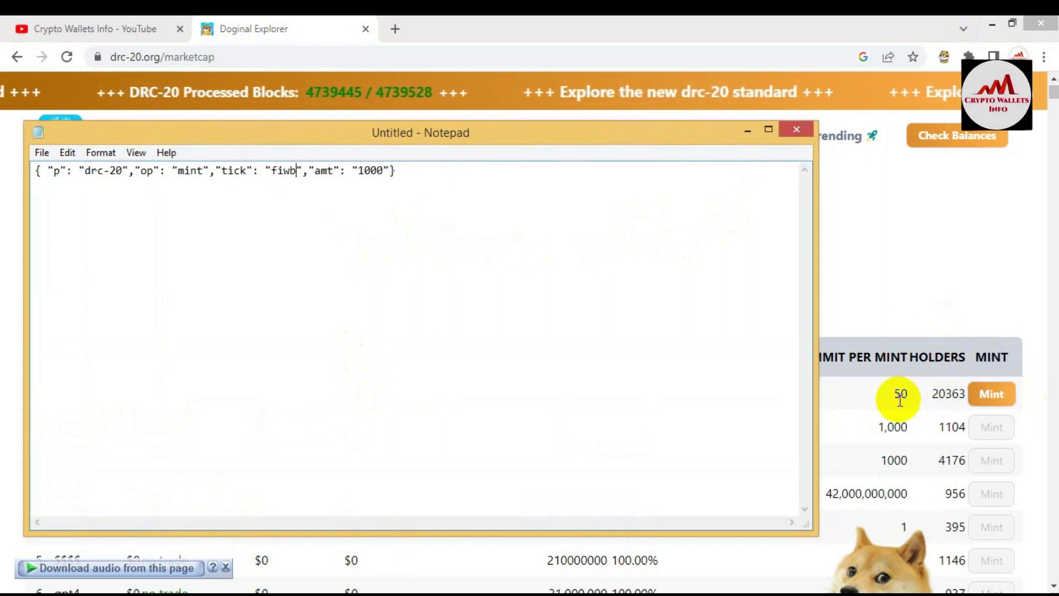
# - Change amt from '1000' to '50' and select the whole JSON line
pyautogui.doubleClick(320, 172)
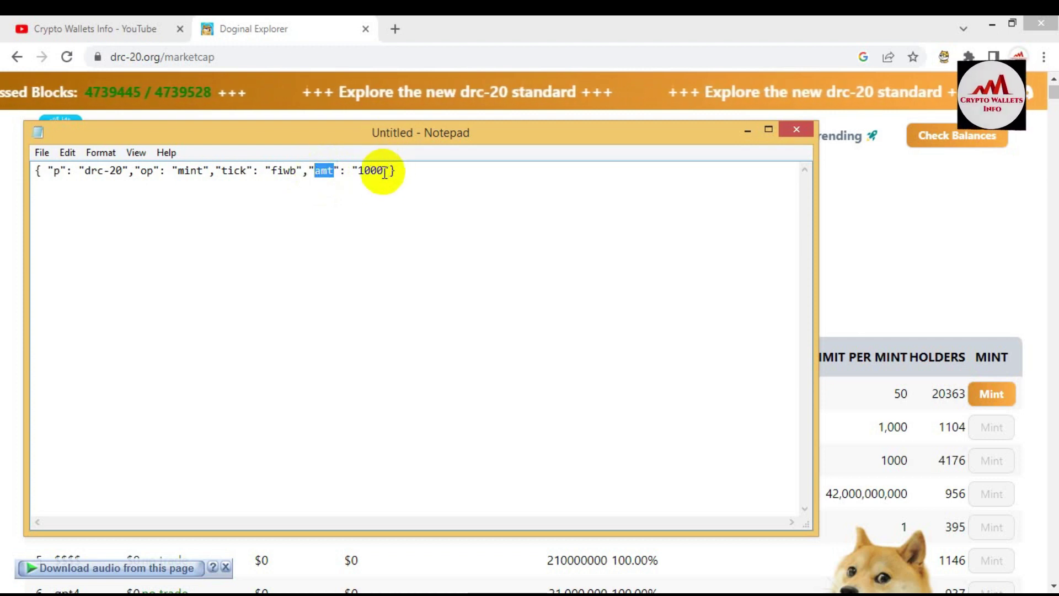
pyautogui.moveTo(385, 172); pyautogui.dragTo(356, 171)
pyautogui.write('5')
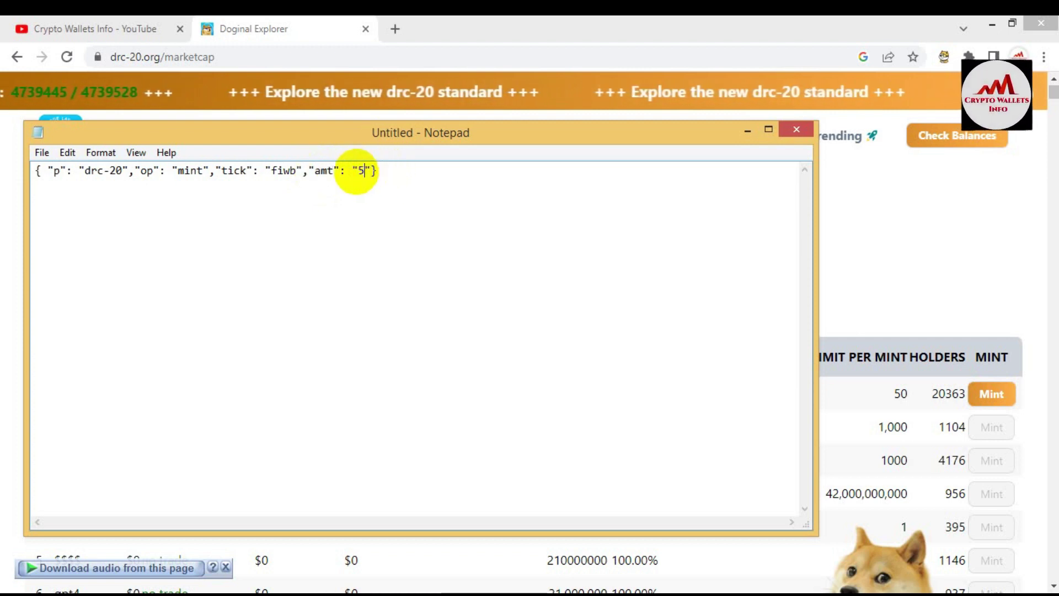
pyautogui.write('0')
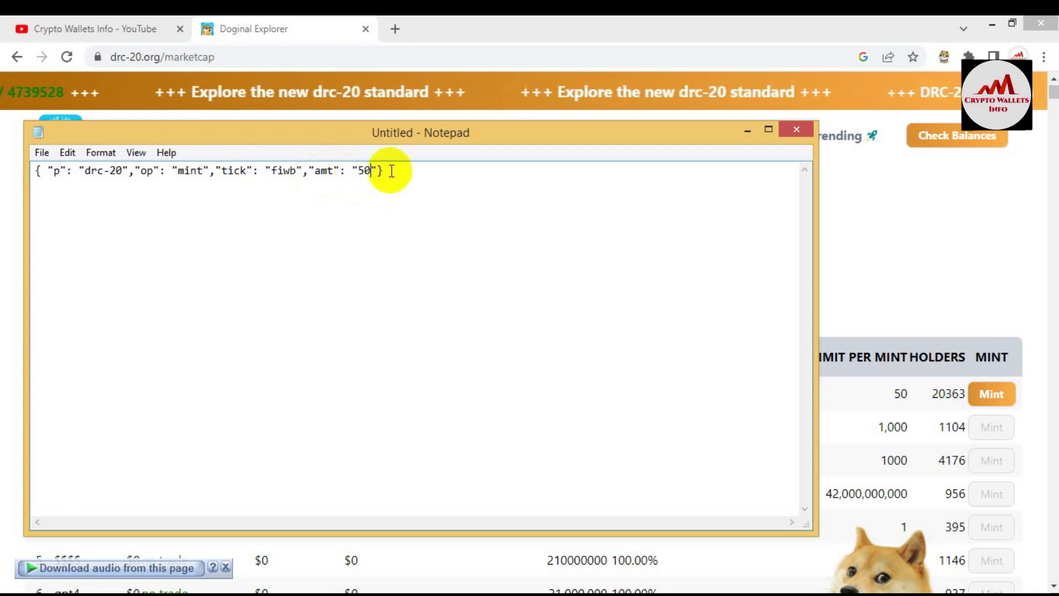
pyautogui.moveTo(381, 171); pyautogui.dragTo(118, 173)
pyautogui.click(229, 182)
pyautogui.click(390, 208)
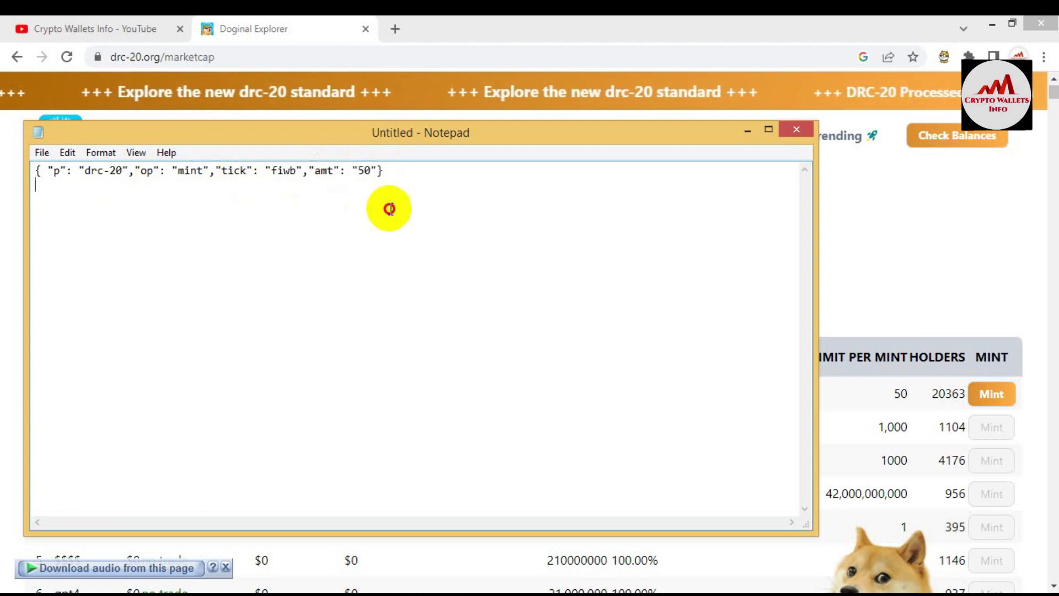
pyautogui.hotkey('ctrl', 'a')
pyautogui.hotkey('ctrl', 'c')
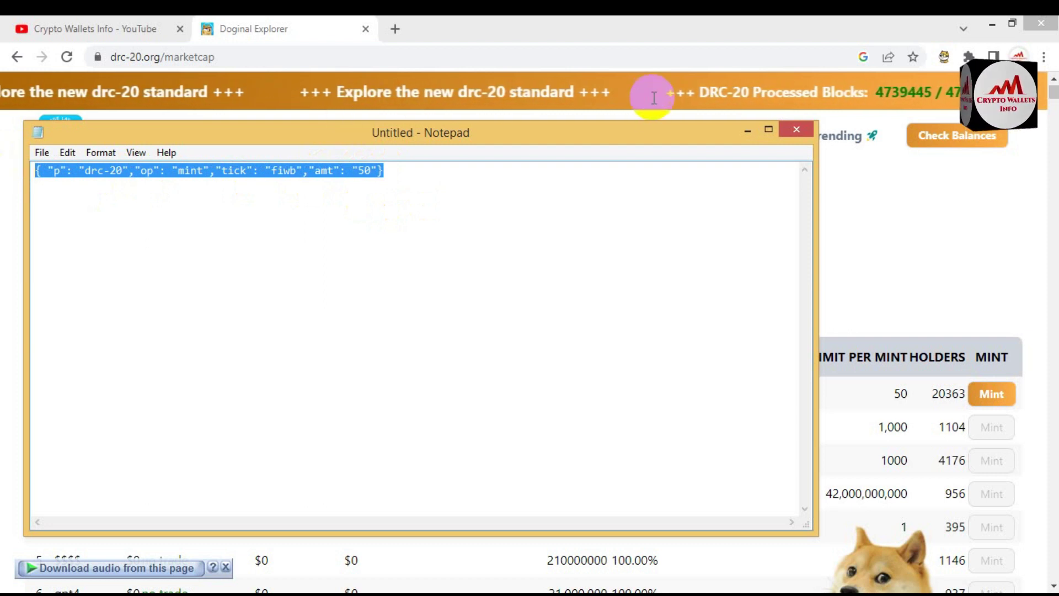
# - Open DPal Wallet's Mint Doginals inscription page from the Doginals section
pyautogui.click(943, 57)
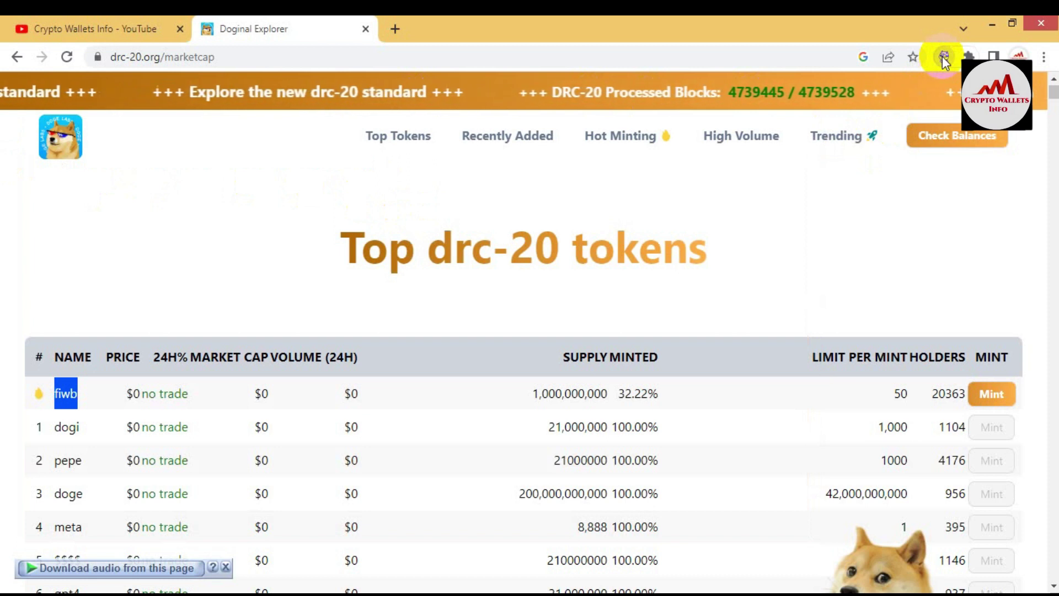
pyautogui.click(943, 57)
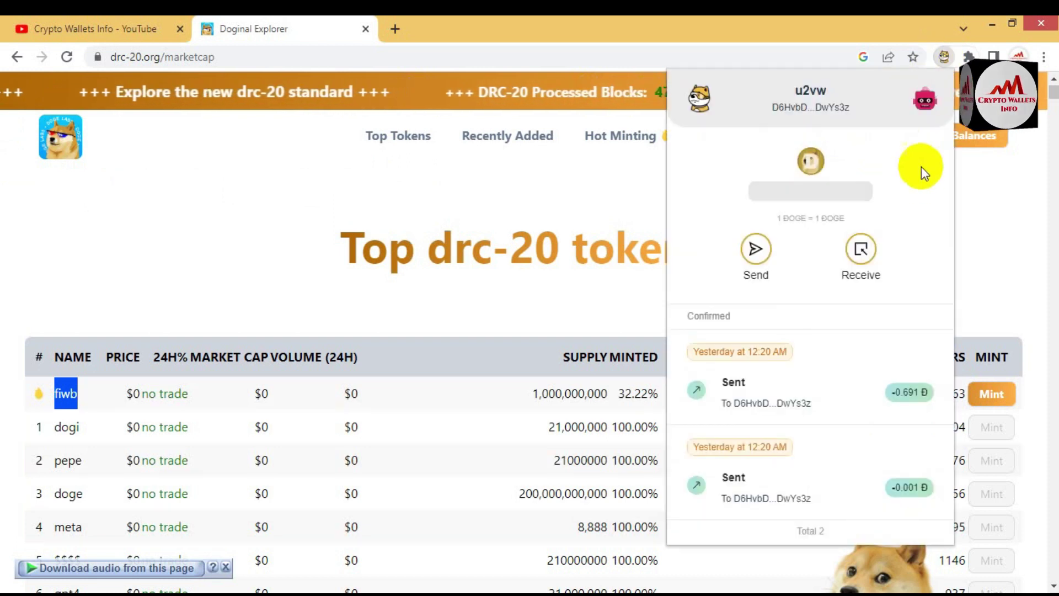
pyautogui.click(923, 99)
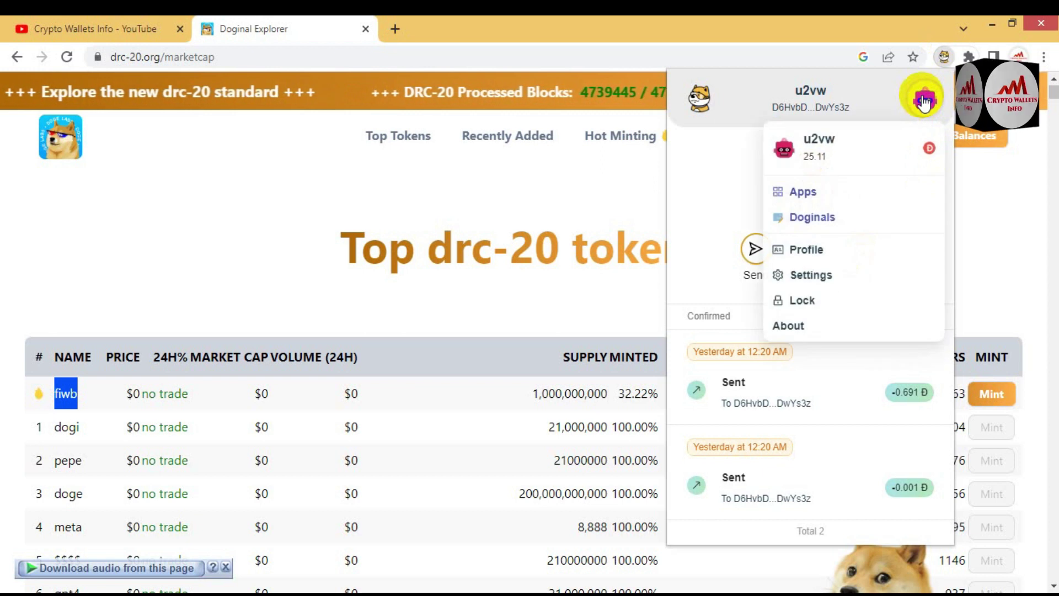
pyautogui.click(813, 222)
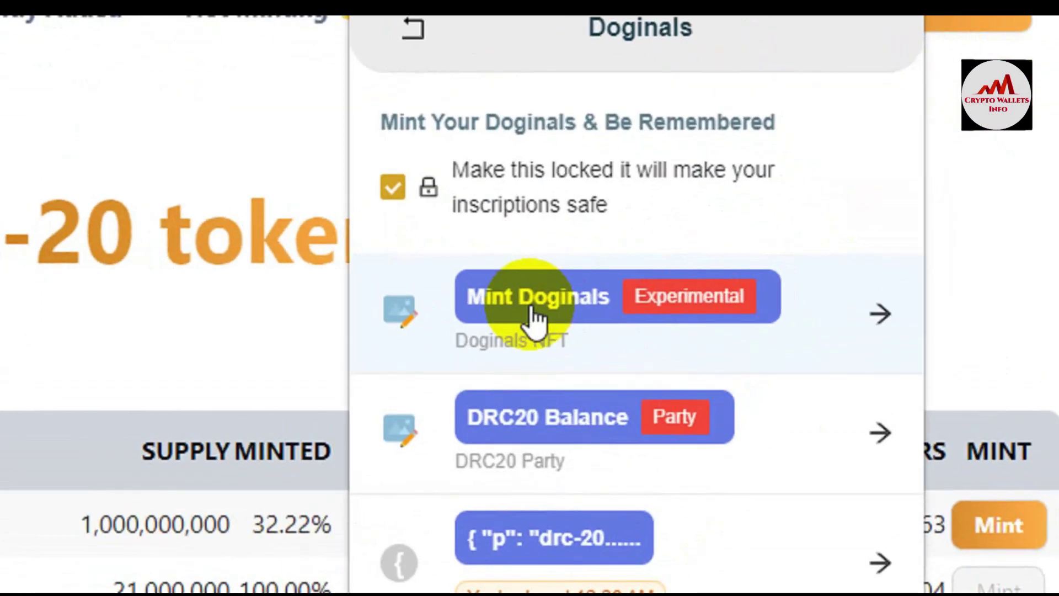
pyautogui.click(760, 290)
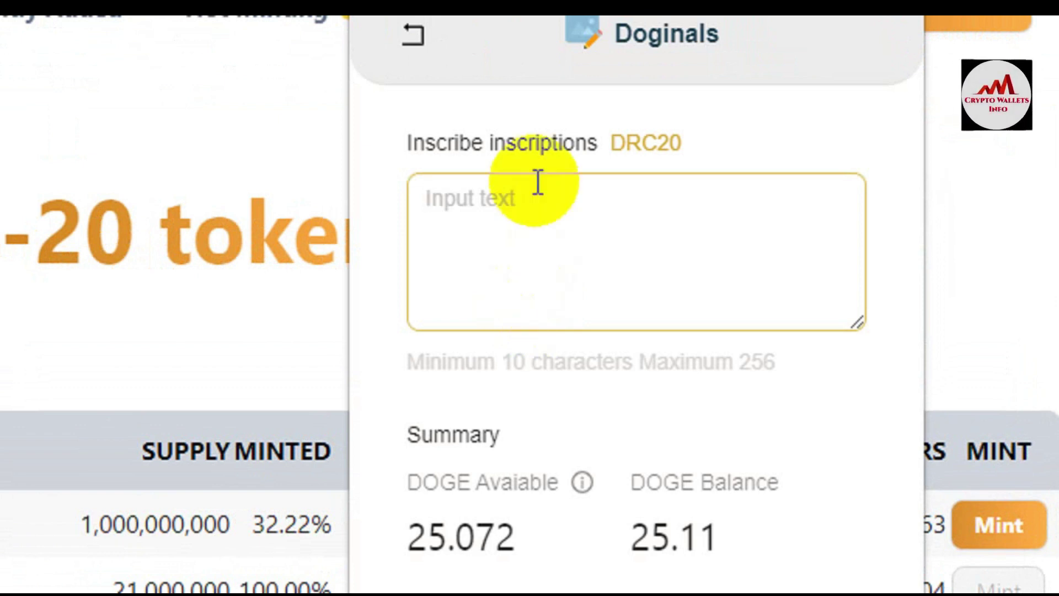
# - Paste the fiwb mint JSON with amt '50' and remove the trailing blank lines
pyautogui.hotkey('ctrl', 'v')
pyautogui.press('BackSpace')
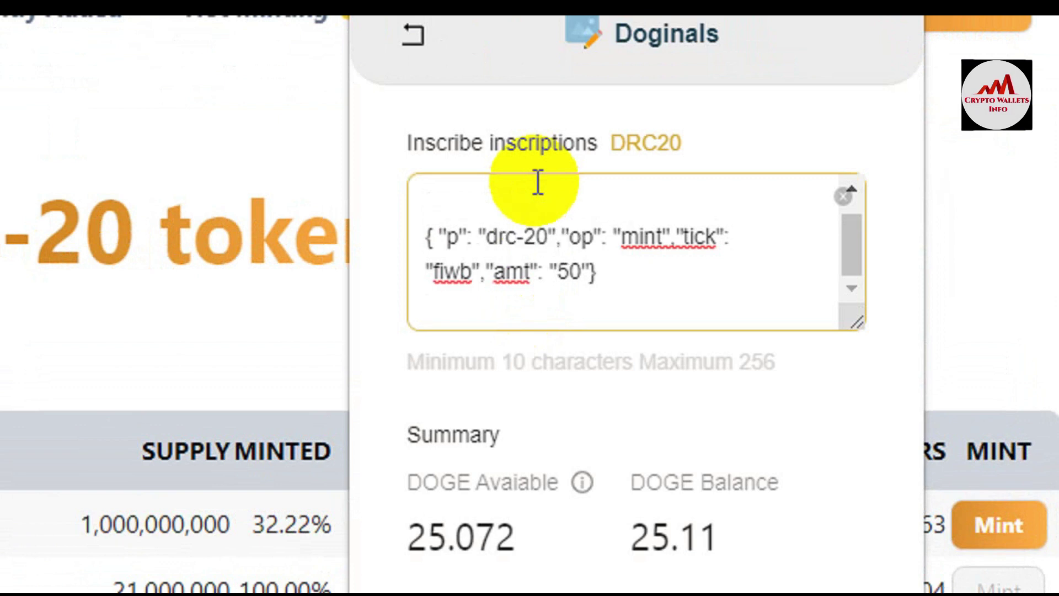
pyautogui.press('BackSpace')
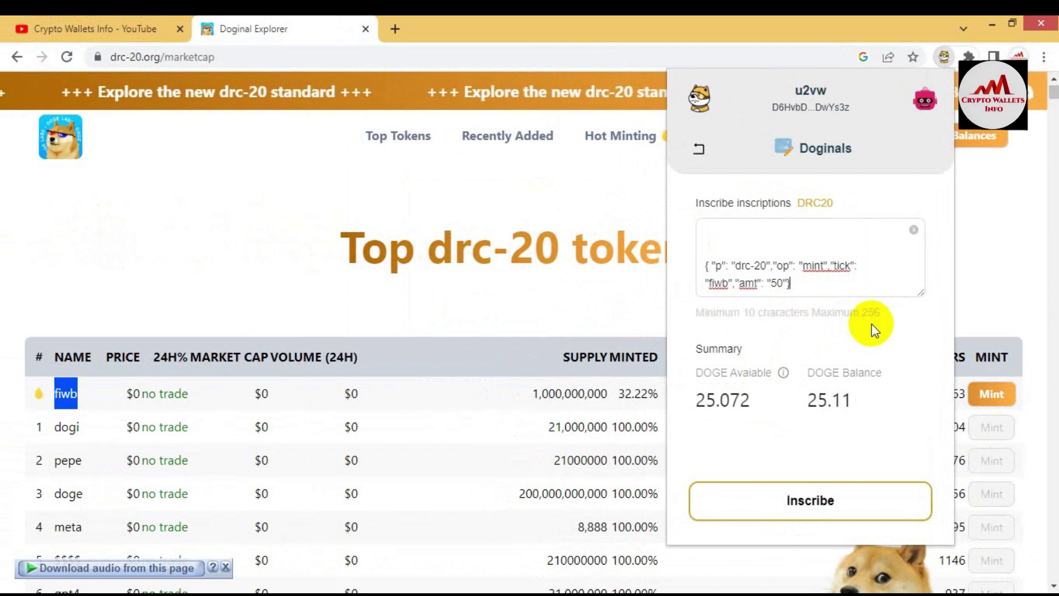
# - Start inscribing the fiwb mint and enter the wallet password in the Inscribe Meme confirmation
pyautogui.click(799, 495)
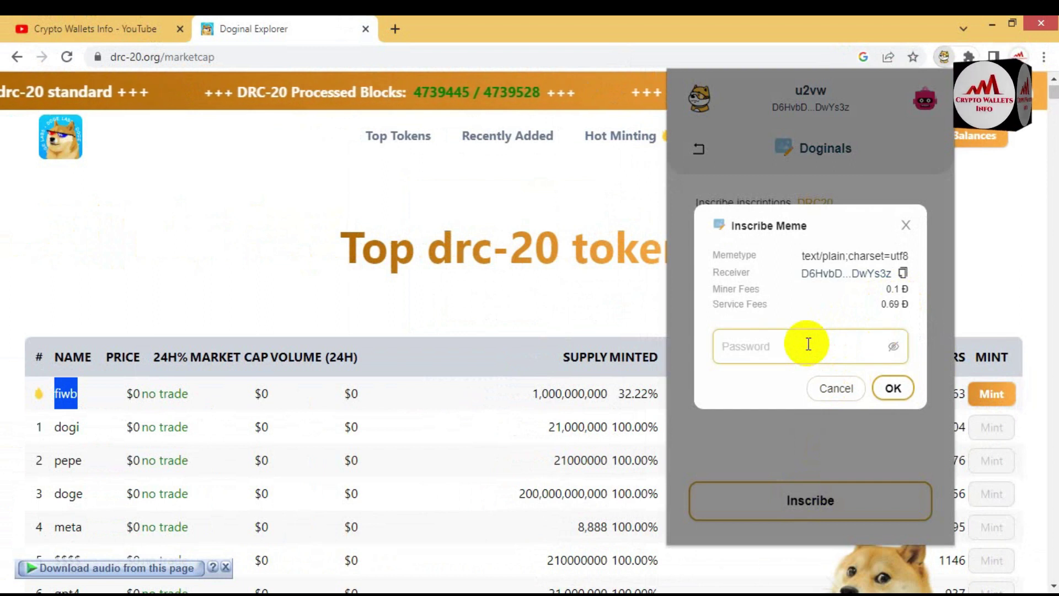
pyautogui.write('1')
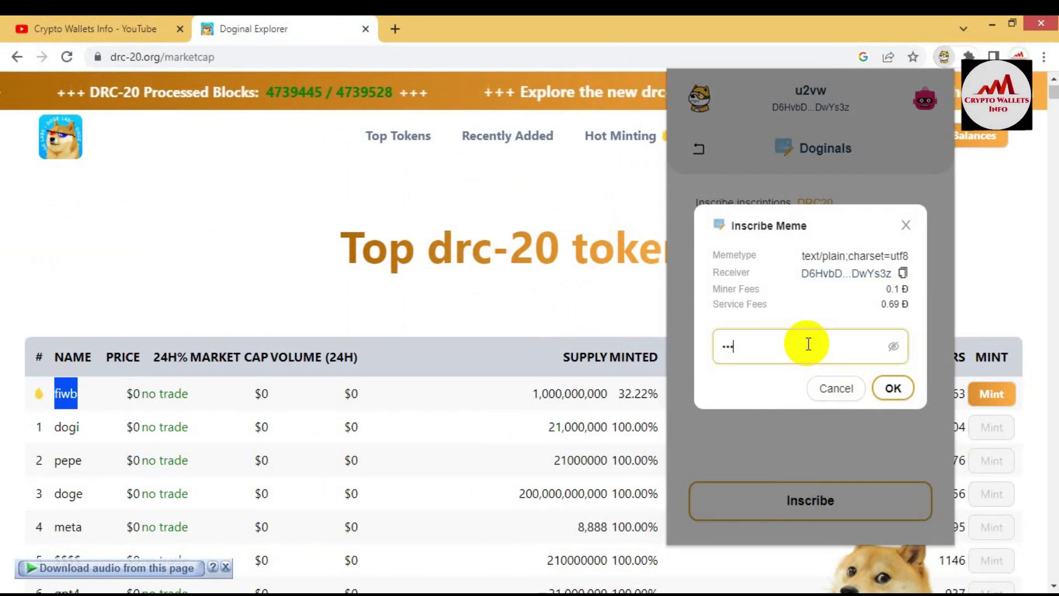
pyautogui.write('11')
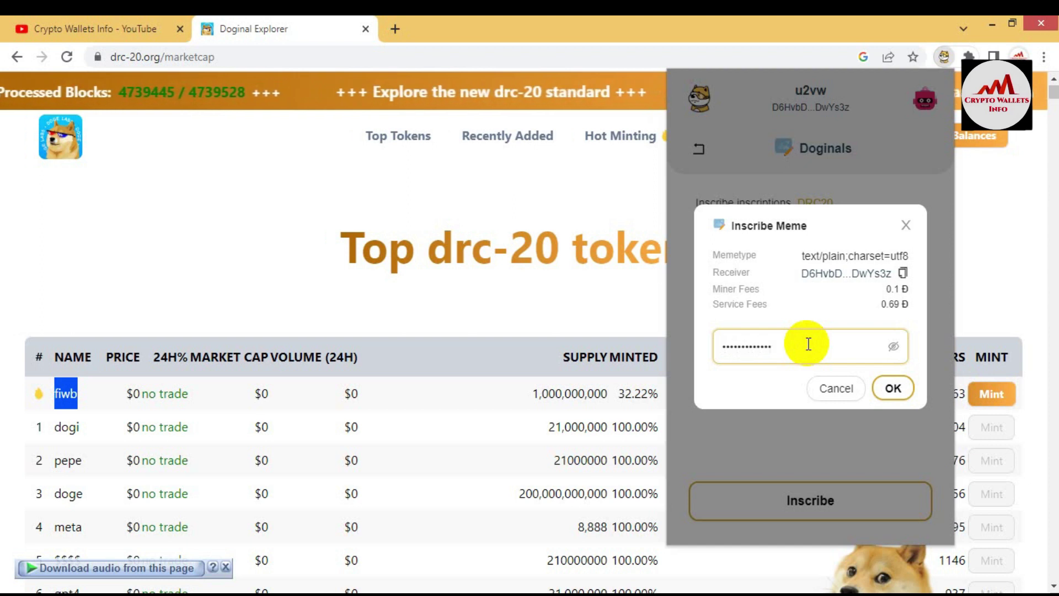
# - Confirm the Inscribe Meme dialog so the 50-fiwb mint completes with its txhash
pyautogui.click(892, 390)
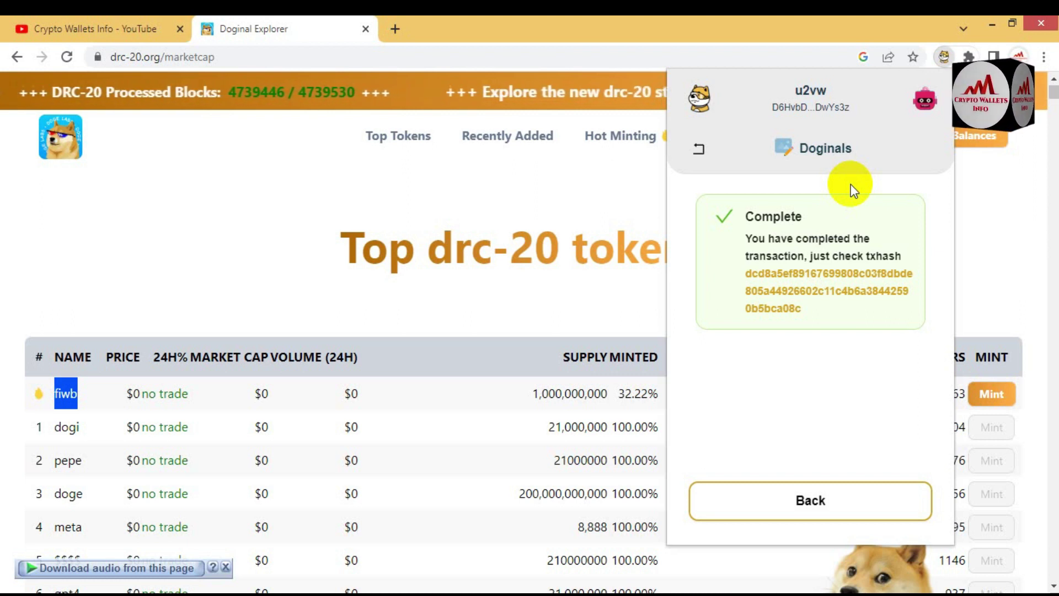
# - Switch back to the 'Crypto Wallets Info - YouTube' tab showing the channel's Videos page
pyautogui.click(118, 29)
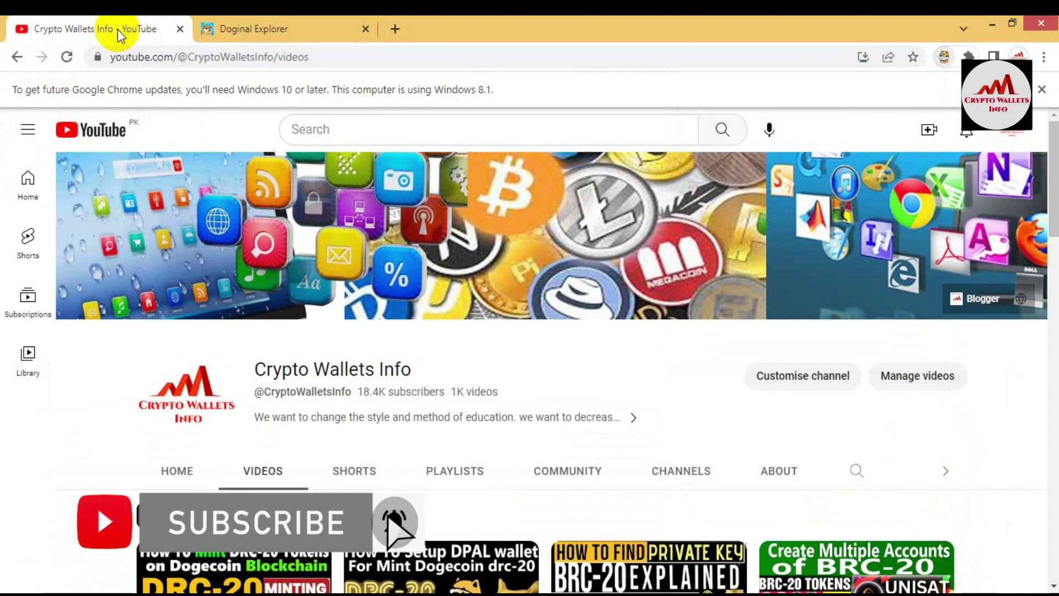